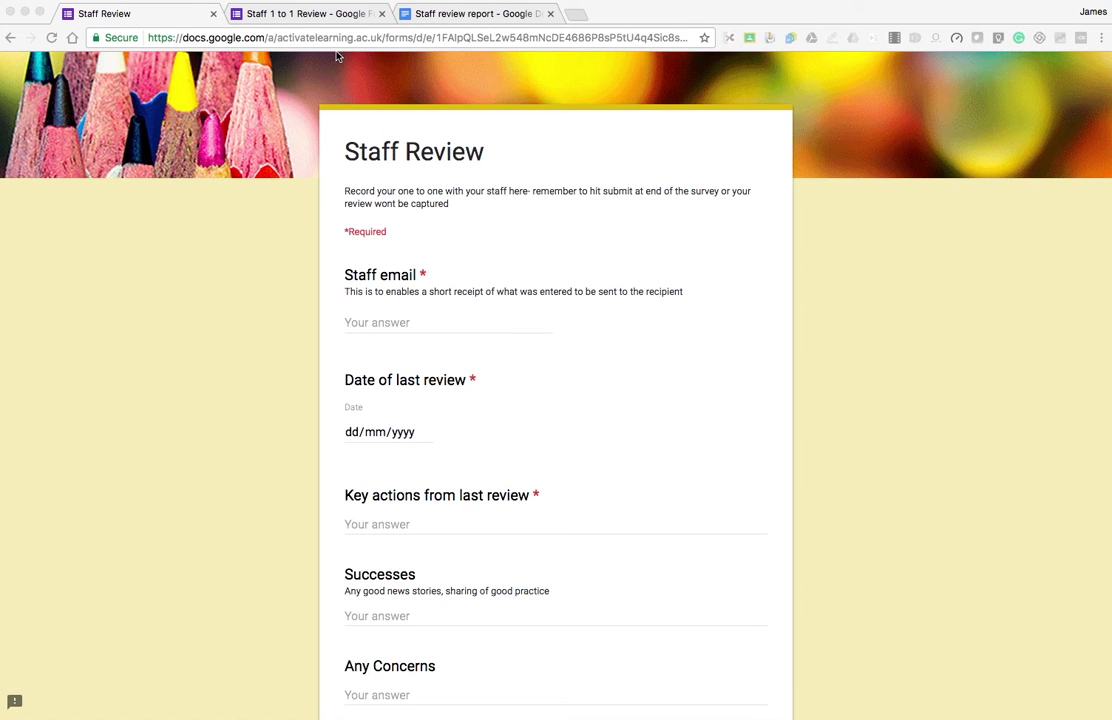
# Create a new response spreadsheet for the Staff 1 to 1 Review form, keeping the suggested name.
pyautogui.click(308, 17)
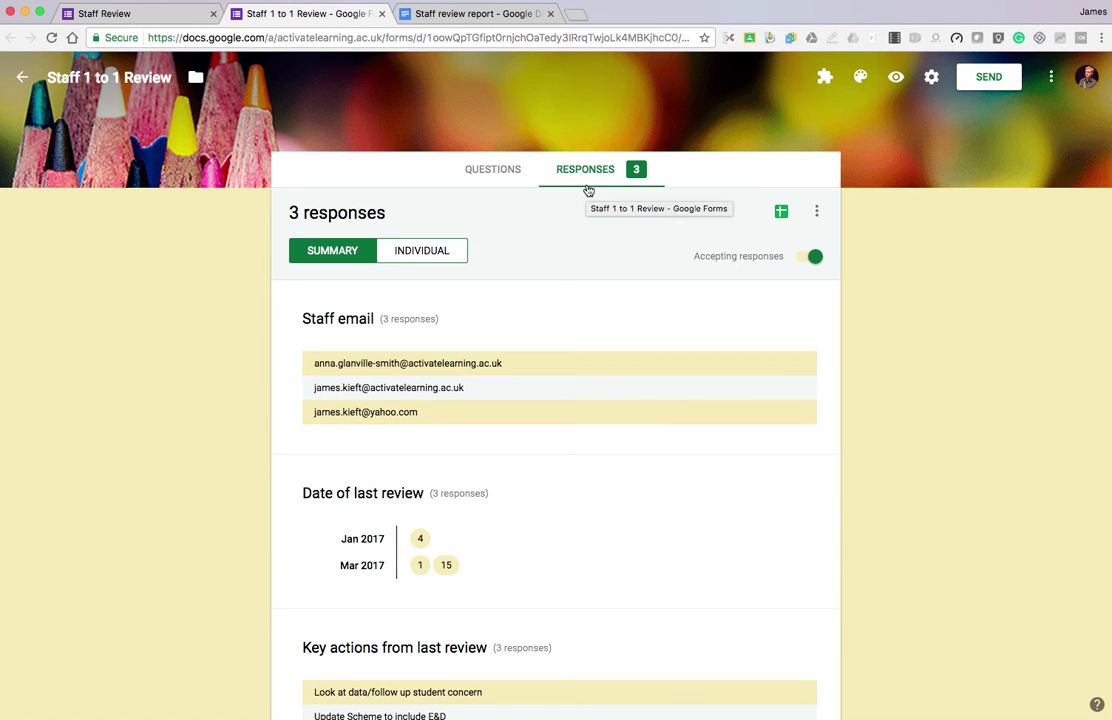
pyautogui.click(781, 213)
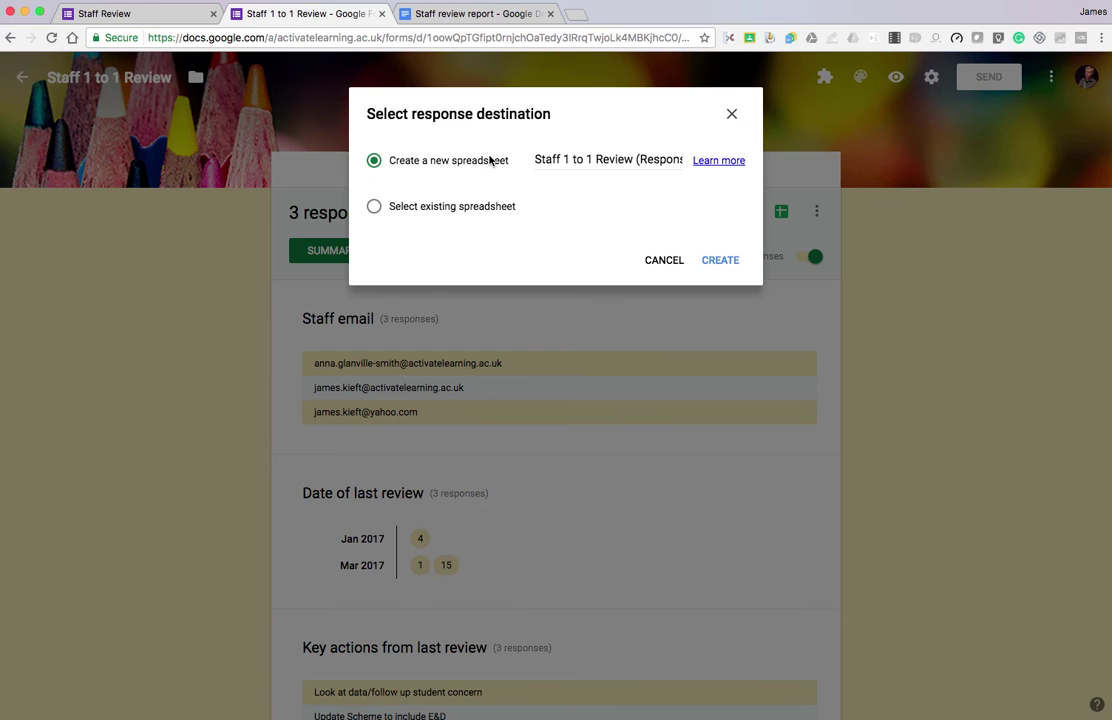
pyautogui.click(731, 264)
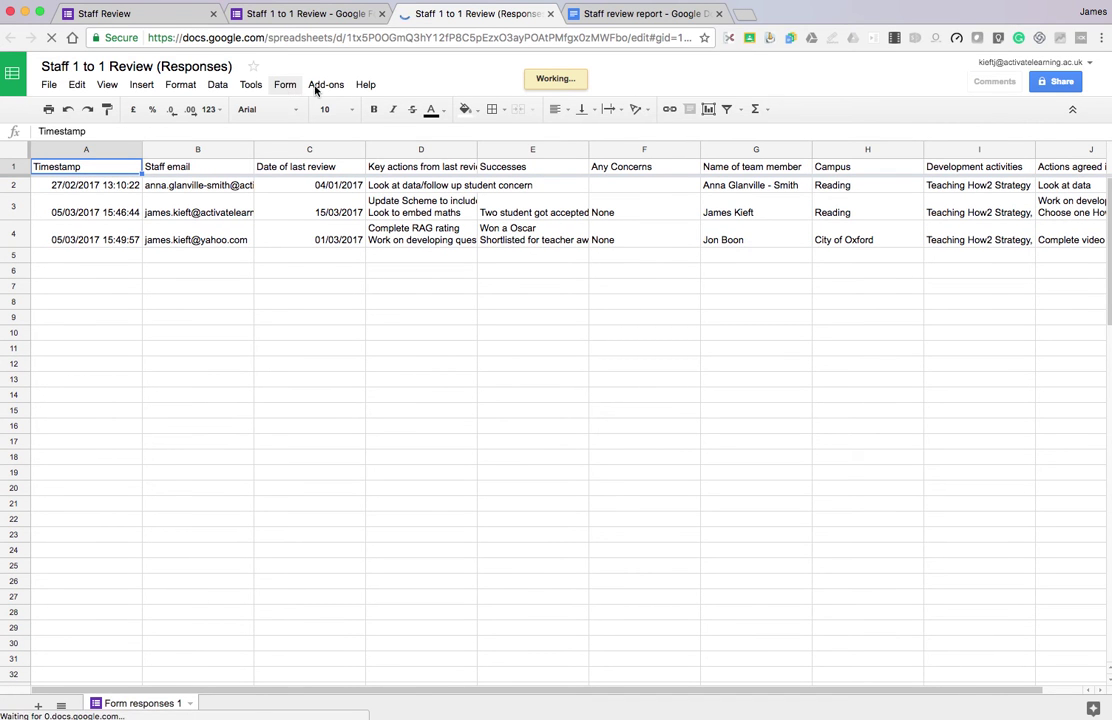
# Launch the autoCrat add-on in the Staff 1 to 1 Review (Responses) spreadsheet.
pyautogui.click(318, 86)
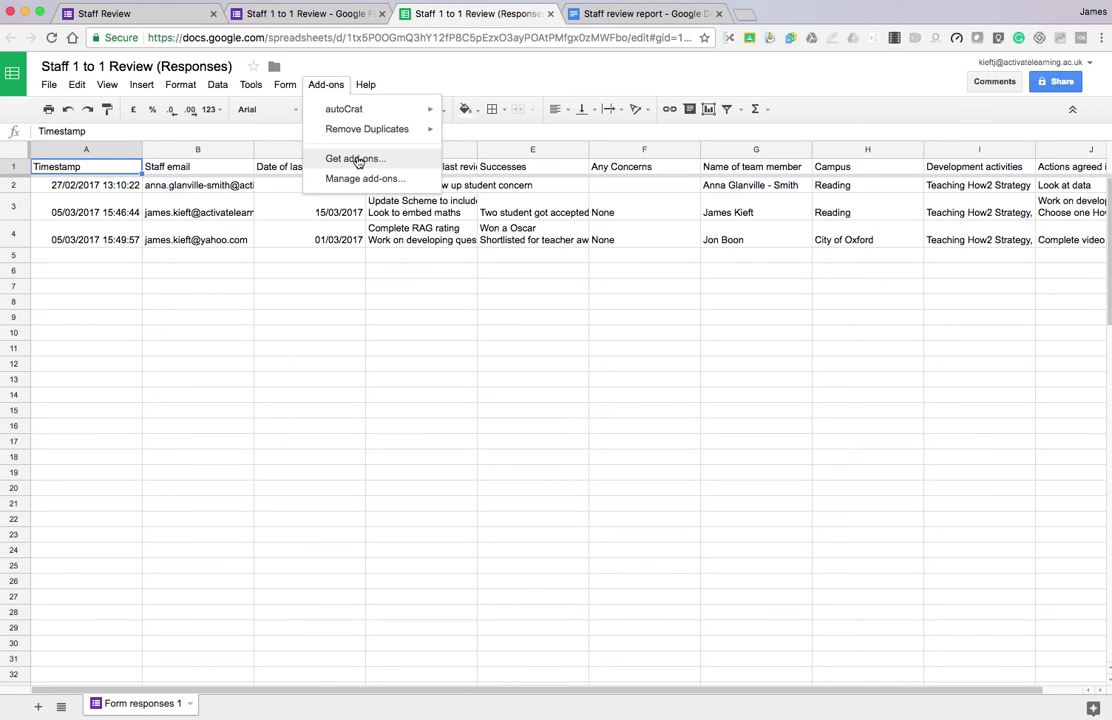
pyautogui.moveTo(352, 111)
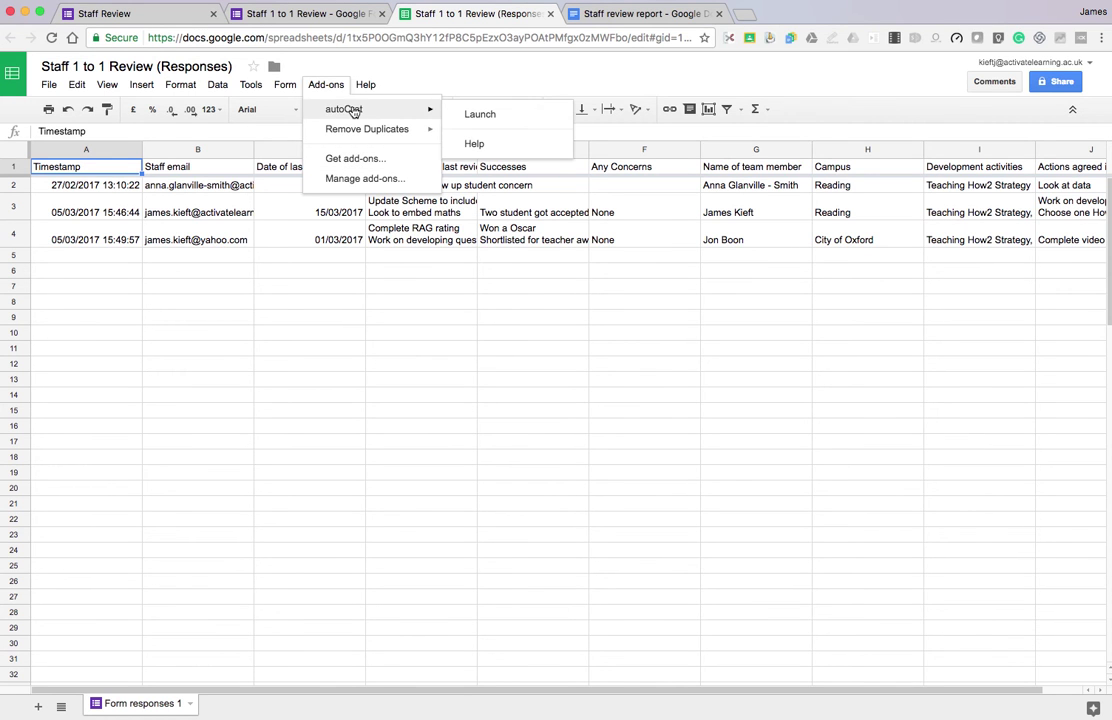
pyautogui.click(479, 114)
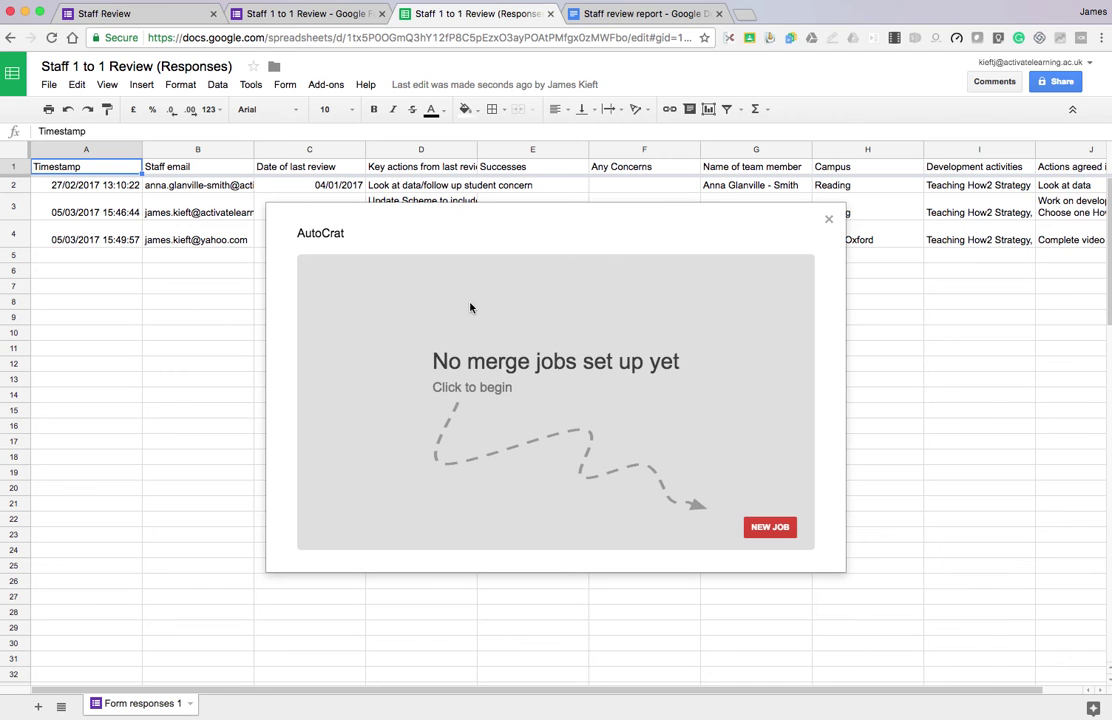
# Start a new merge job named "staff development demo" and continue to the template choice.
pyautogui.click(776, 527)
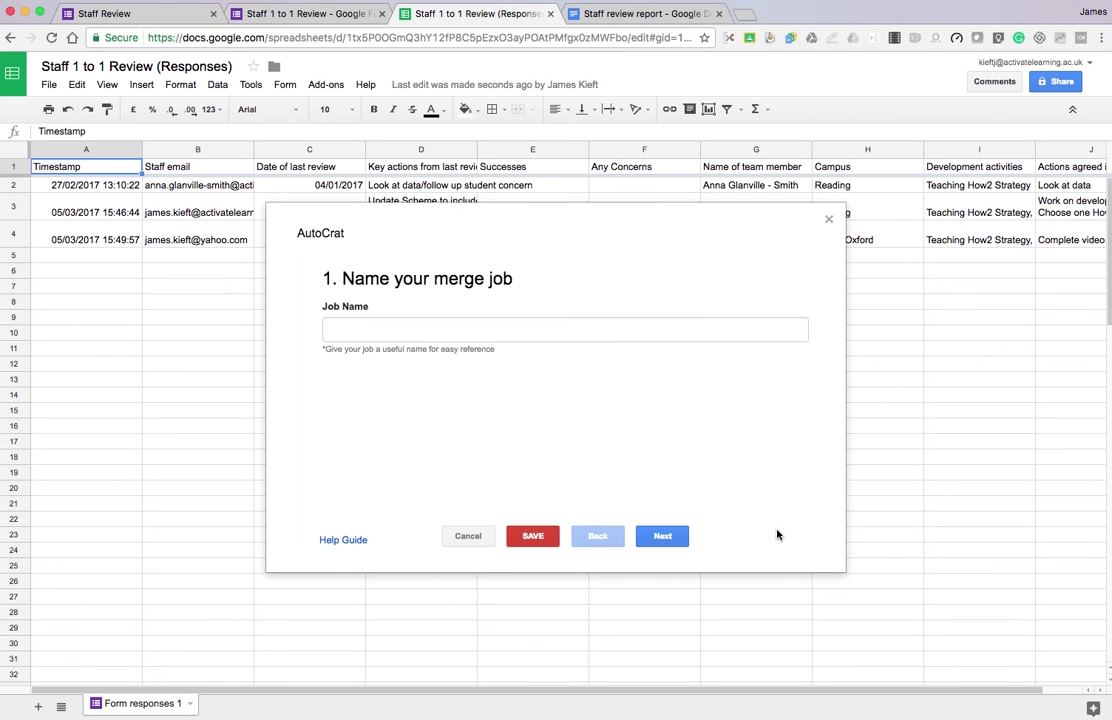
pyautogui.click(352, 326)
pyautogui.write('ta')
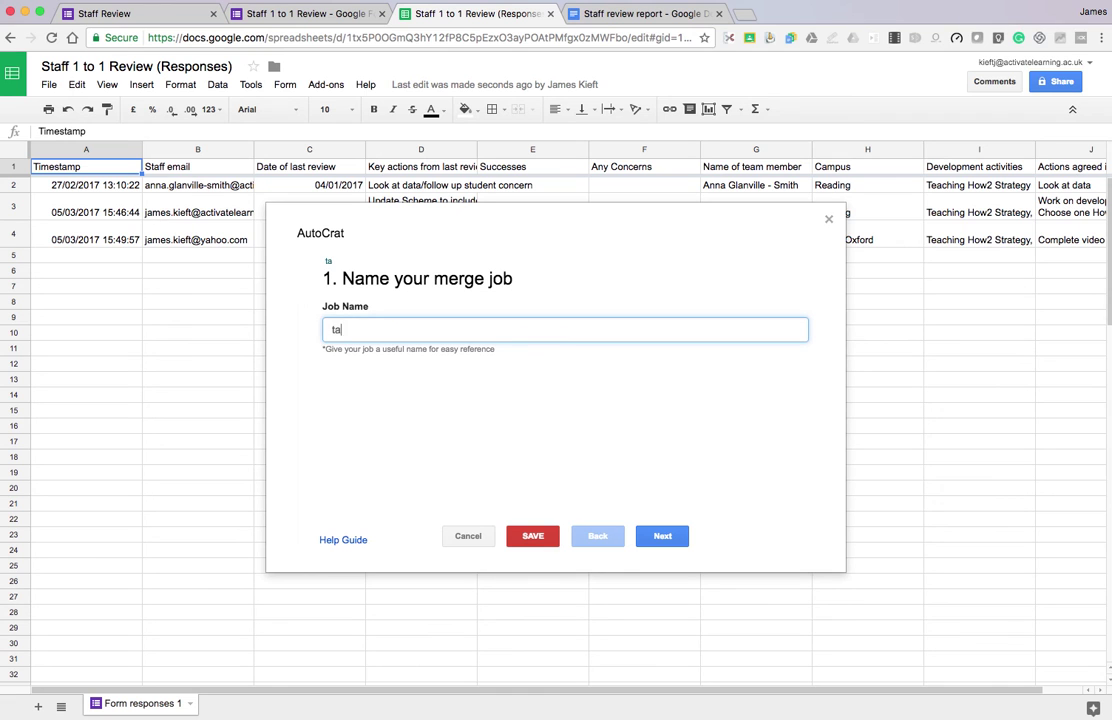
pyautogui.write('ff develoment demo')
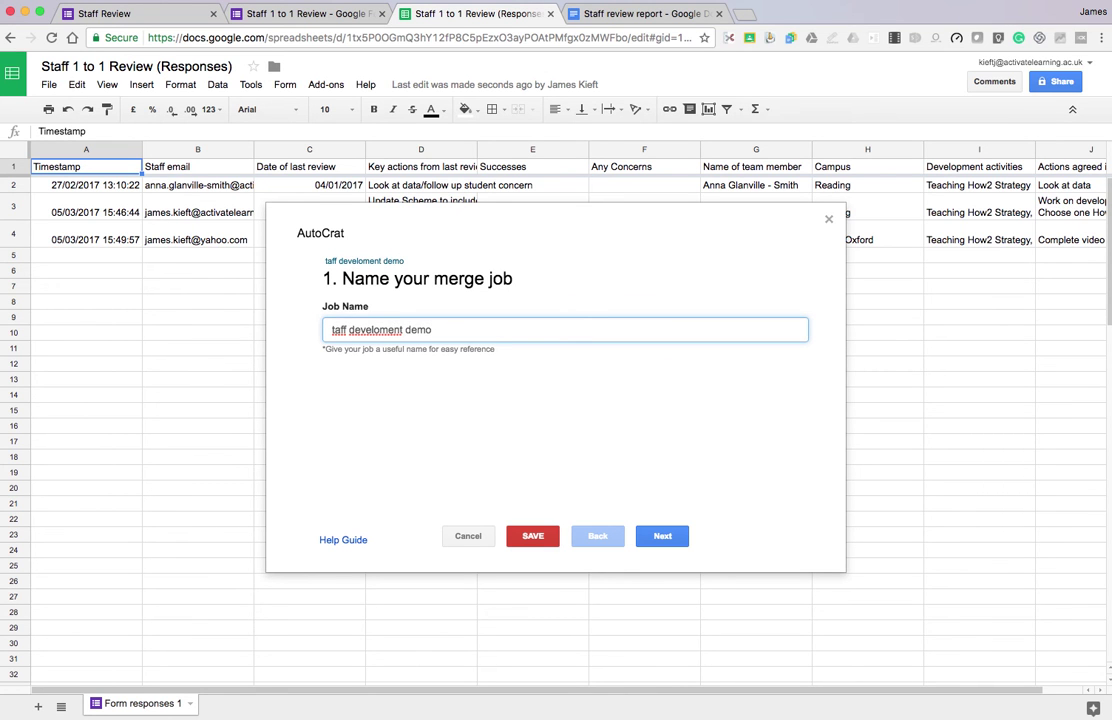
pyautogui.click(331, 331)
pyautogui.write('s')
pyautogui.rightClick(382, 332)
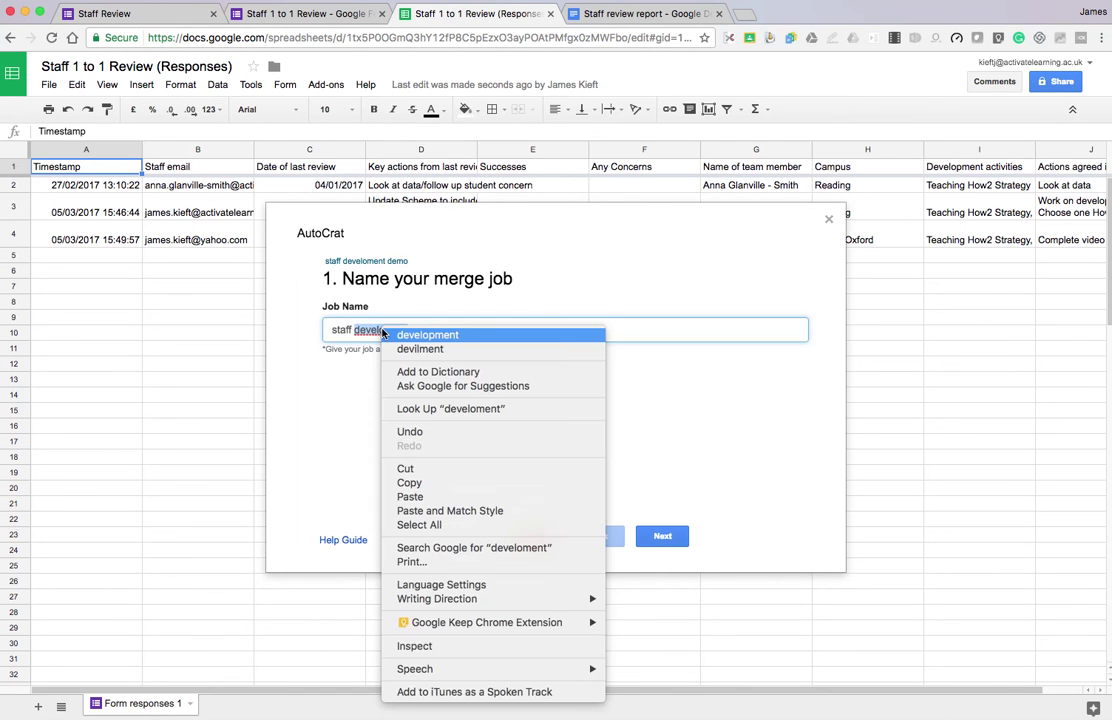
pyautogui.click(410, 335)
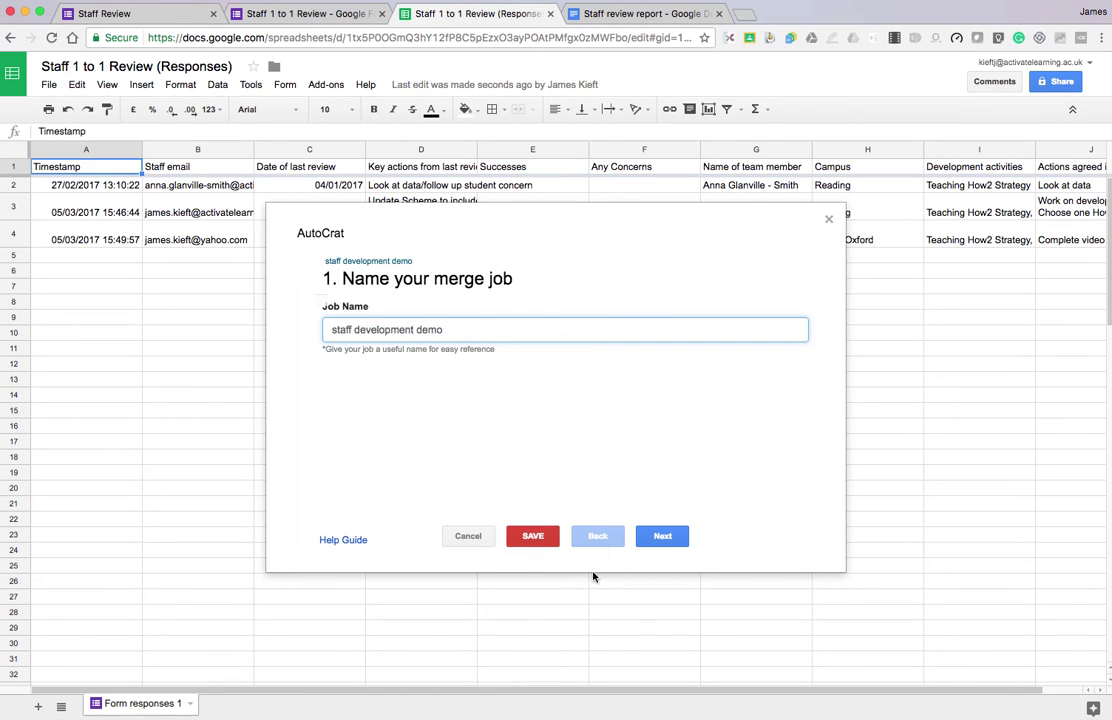
pyautogui.click(667, 537)
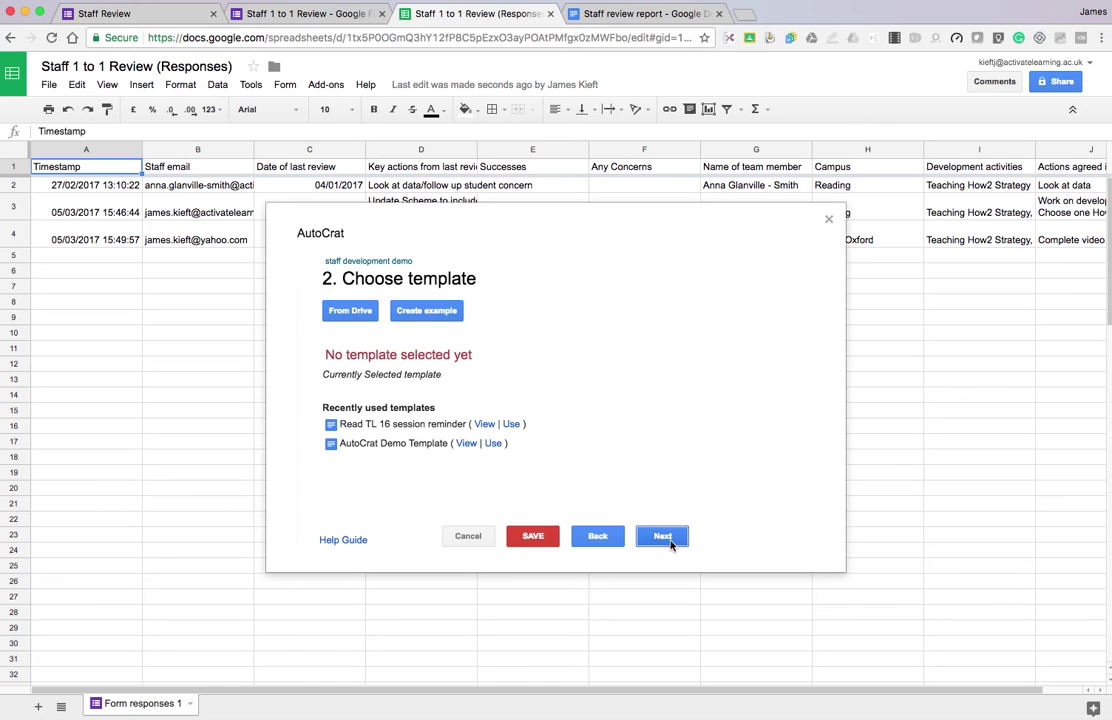
# Choose the Staff review report document from Drive as the merge template and continue to the data mapping.
pyautogui.click(359, 316)
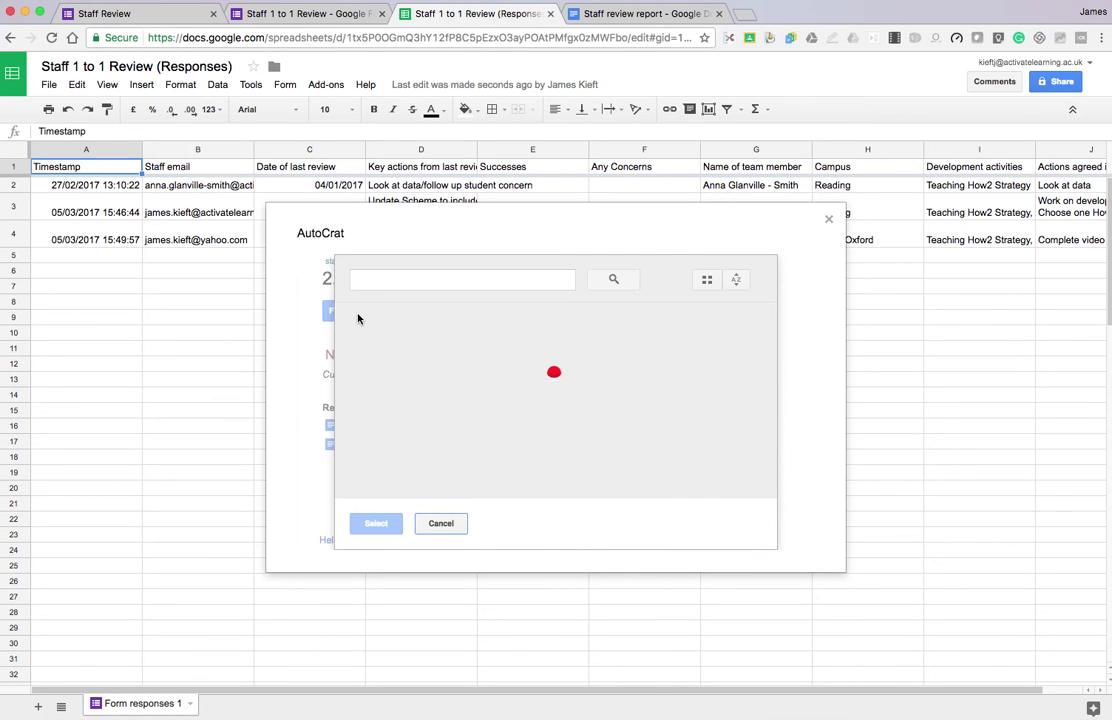
pyautogui.click(396, 393)
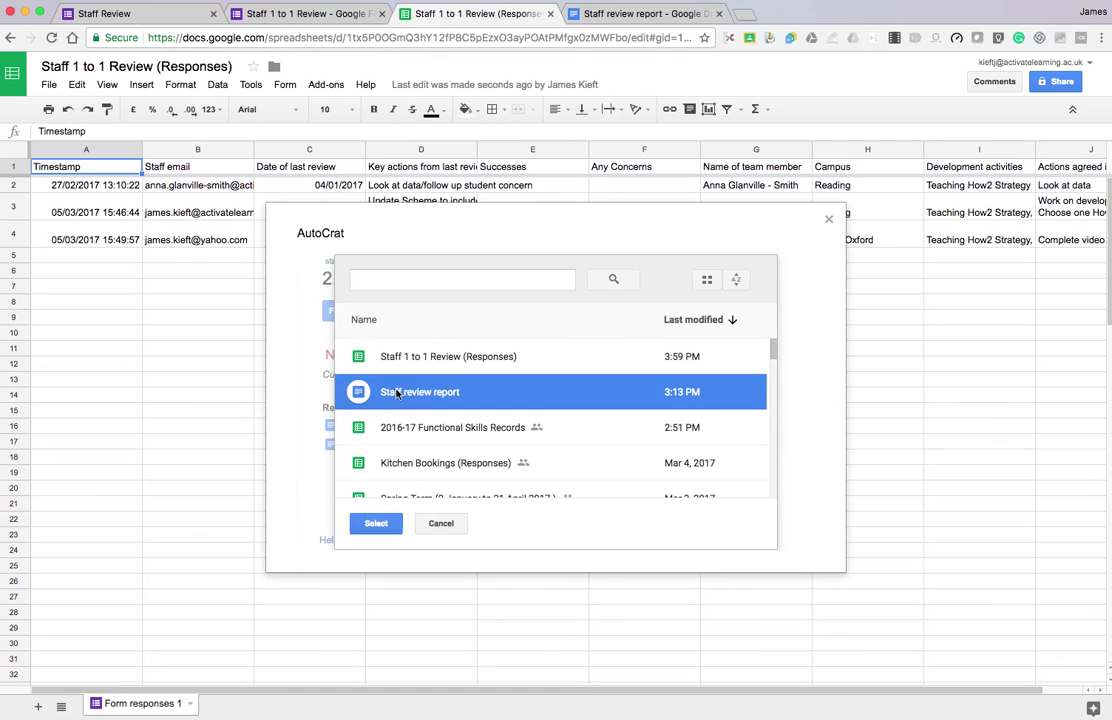
pyautogui.click(377, 524)
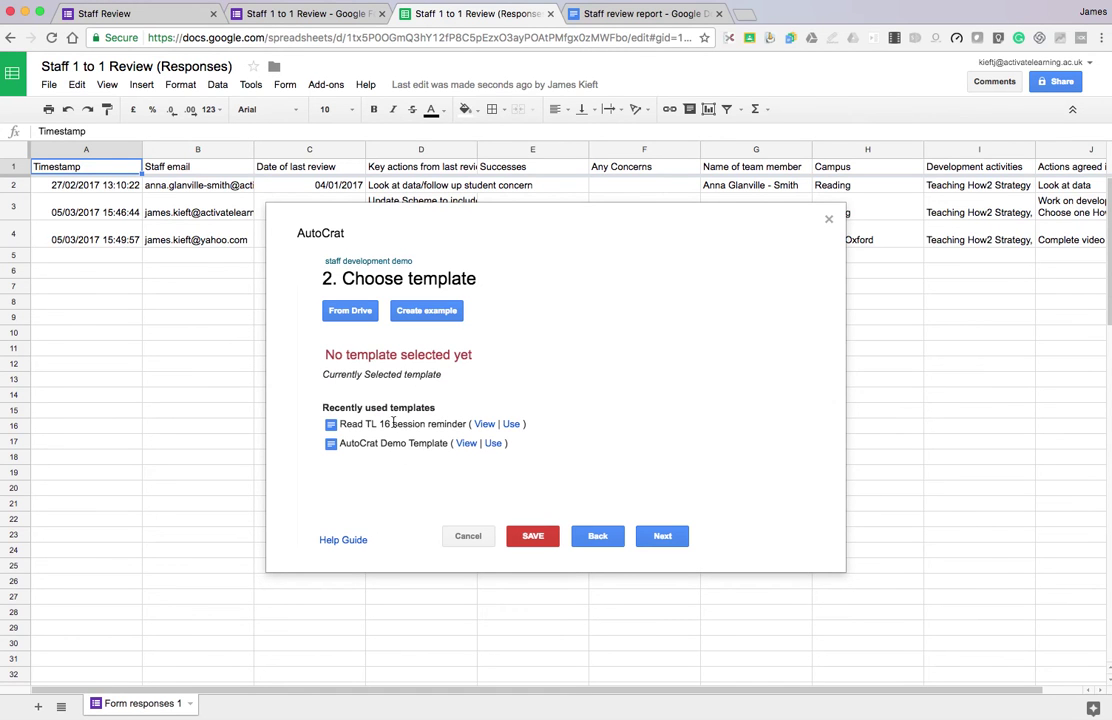
pyautogui.click(663, 537)
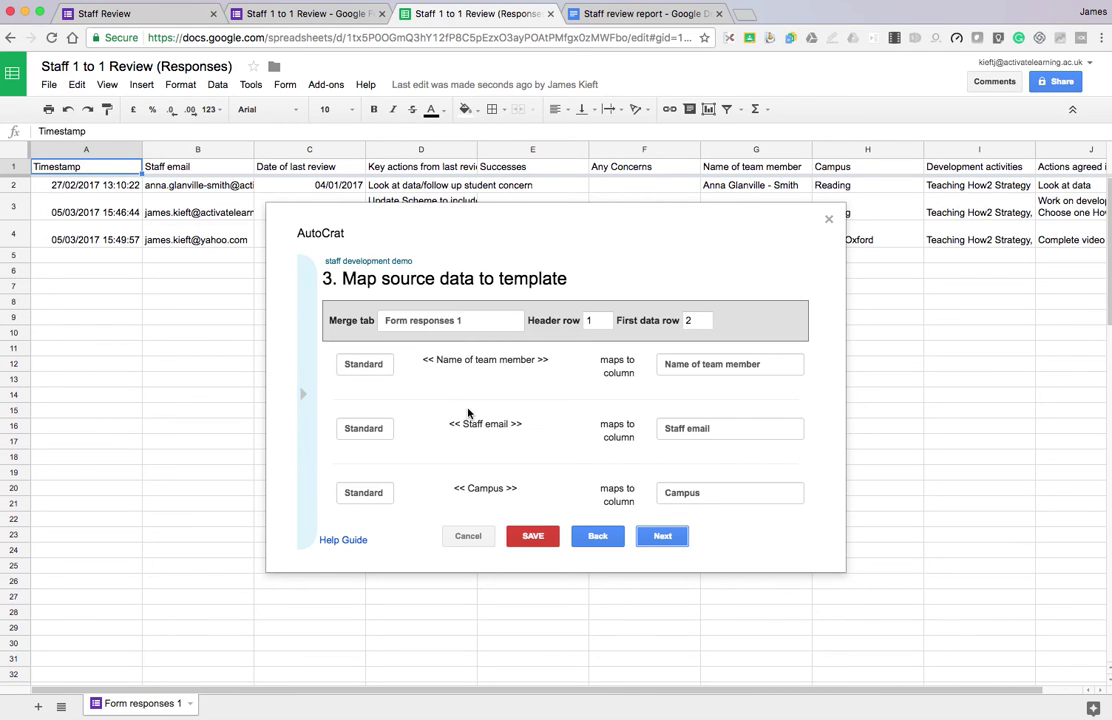
# Review the tag-to-column mappings against the Staff review report template and accept them to reach the file settings.
pyautogui.scroll(-3, 468, 413)
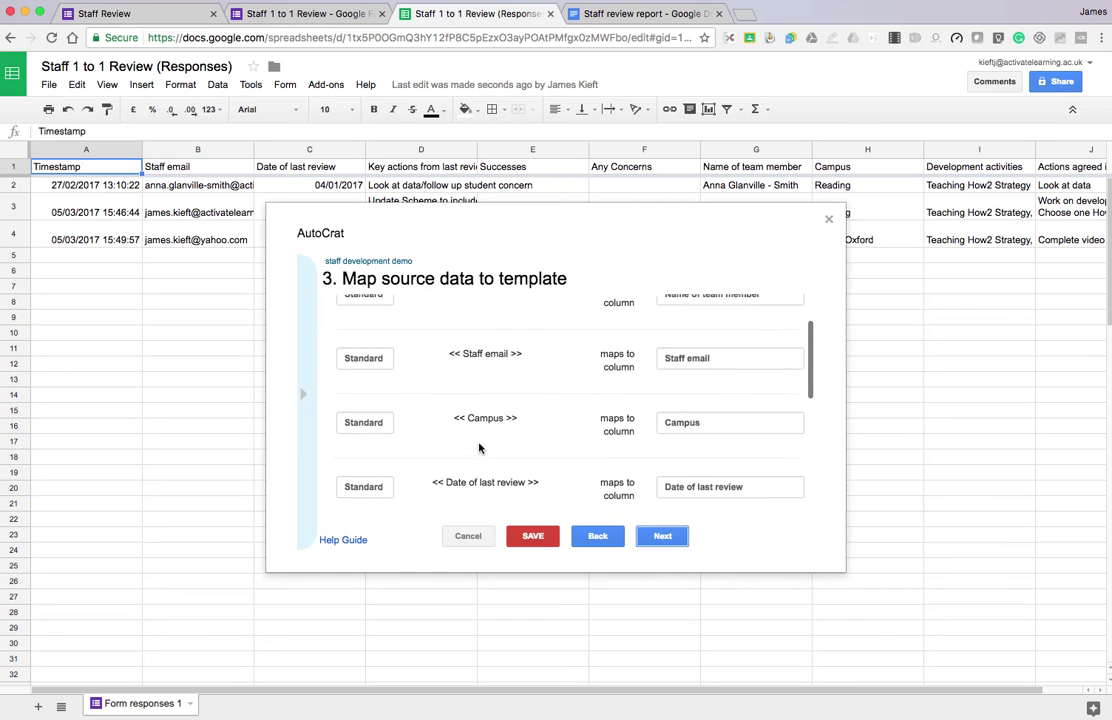
pyautogui.scroll(-1, 479, 447)
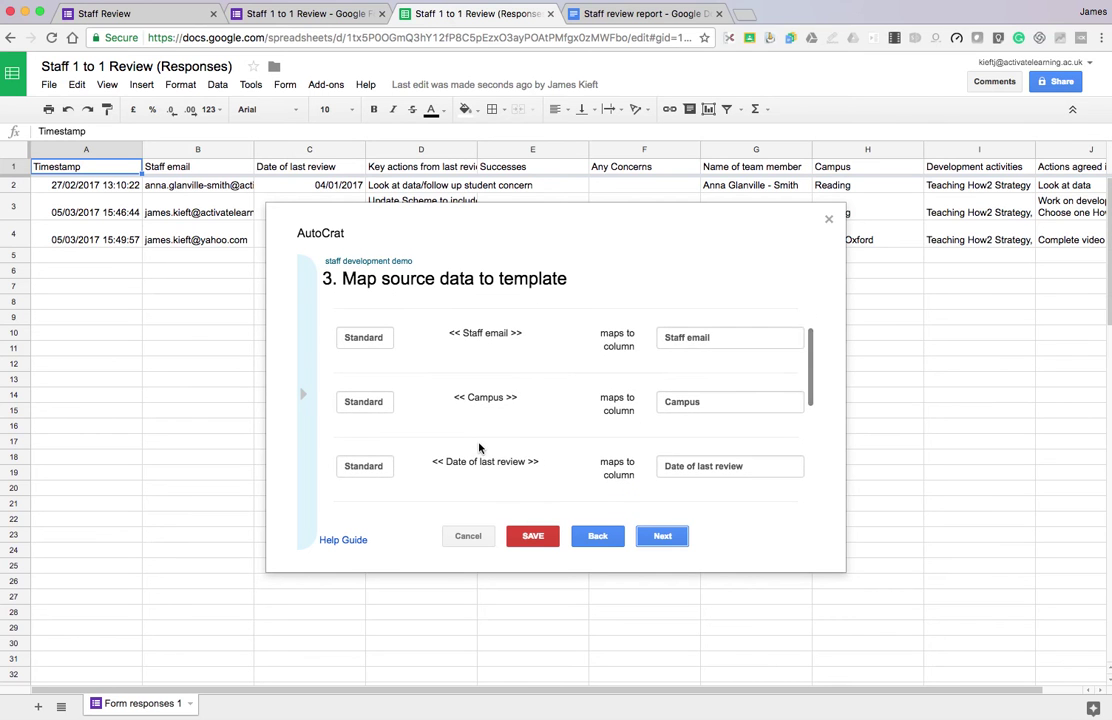
pyautogui.scroll(-2, 479, 447)
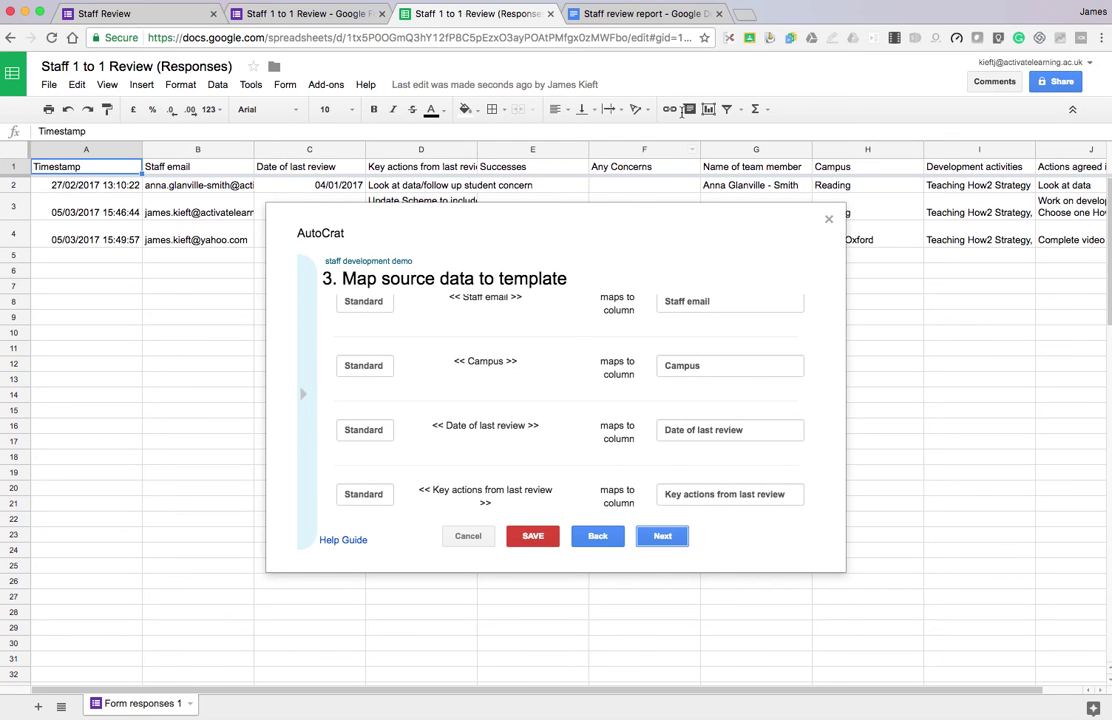
pyautogui.click(628, 14)
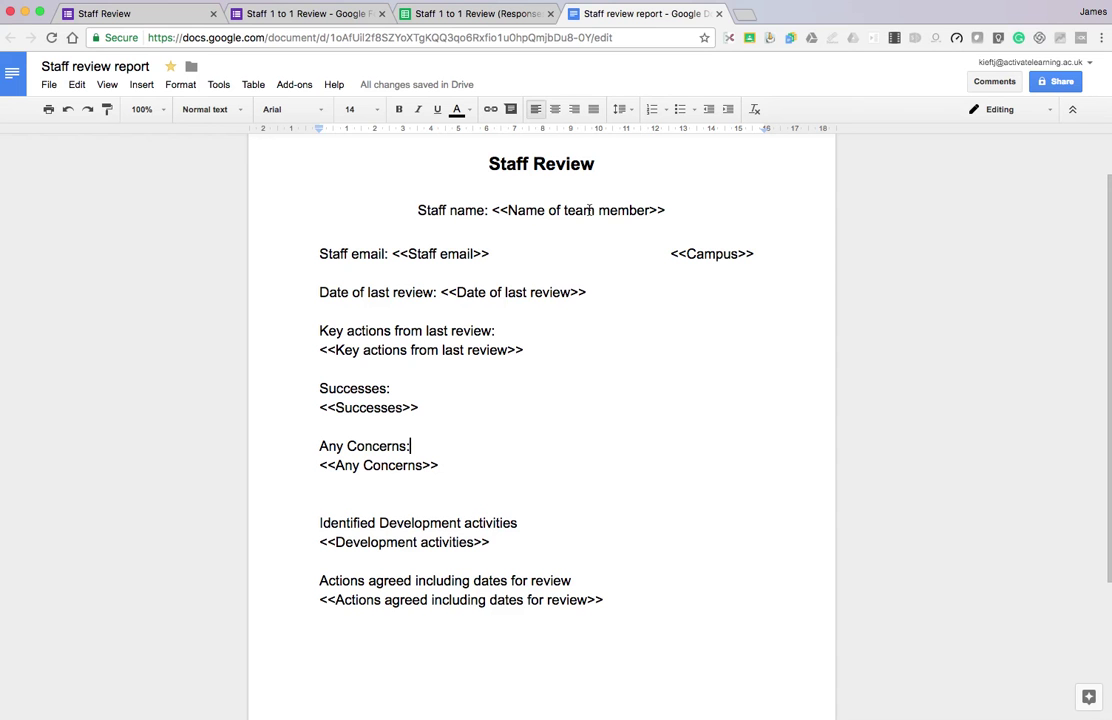
pyautogui.click(470, 14)
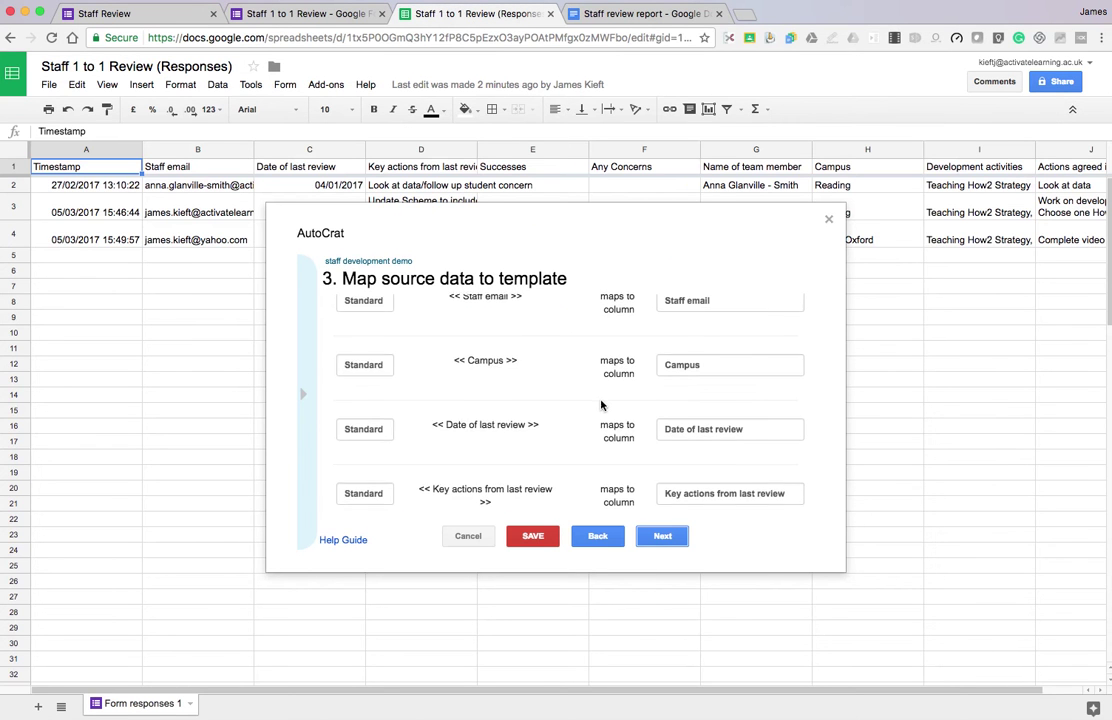
pyautogui.scroll(-3, 598, 429)
pyautogui.scroll(-2, 598, 429)
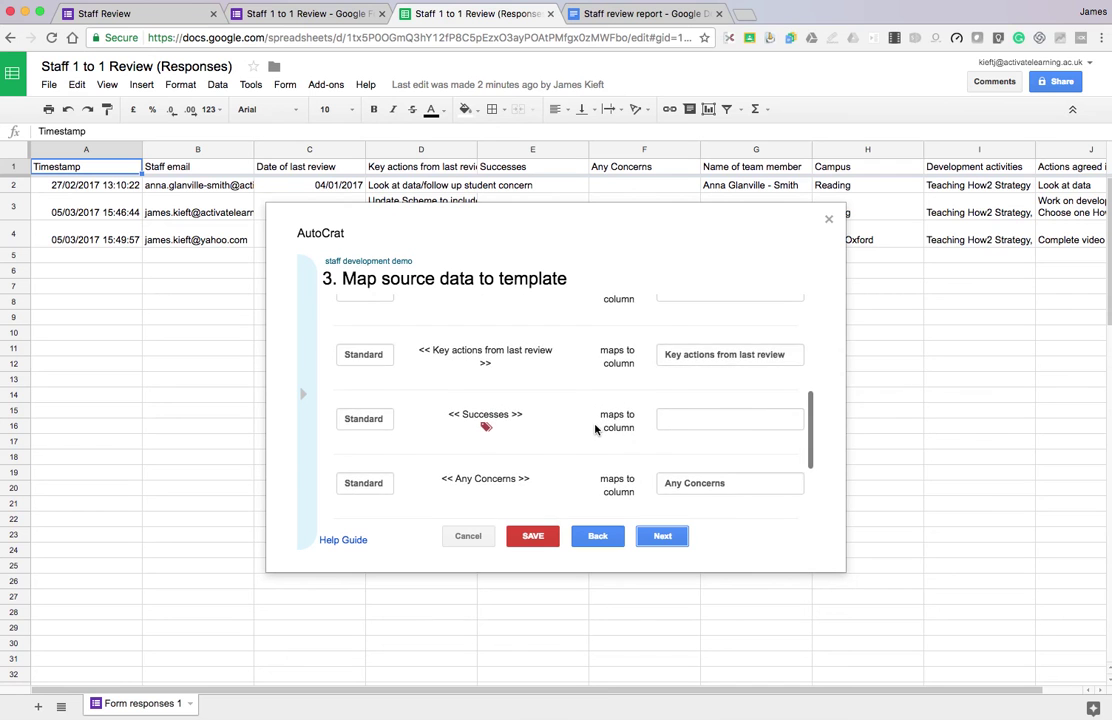
pyautogui.scroll(-2, 592, 429)
pyautogui.scroll(-1, 579, 428)
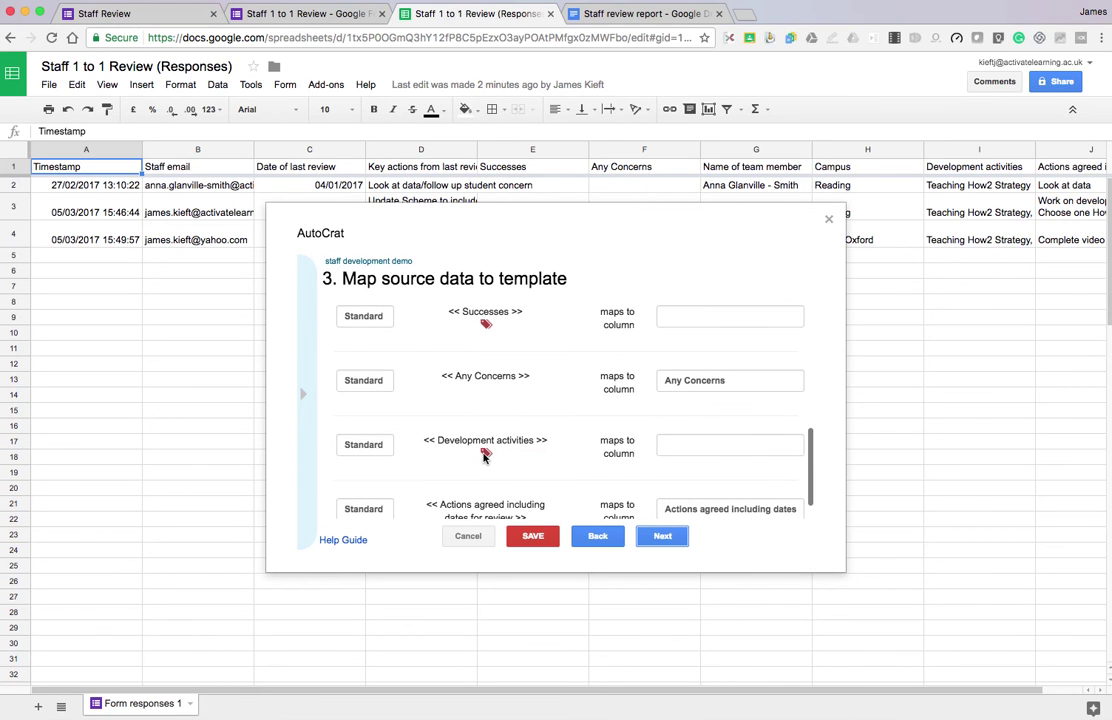
pyautogui.scroll(-1, 558, 454)
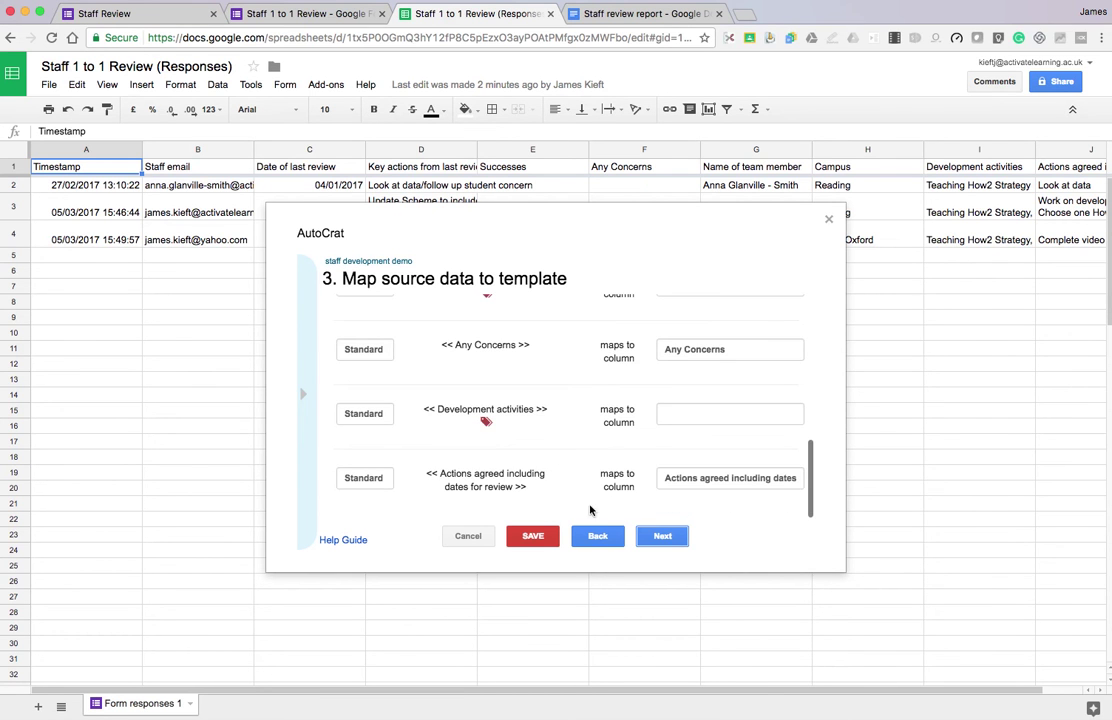
pyautogui.click(671, 541)
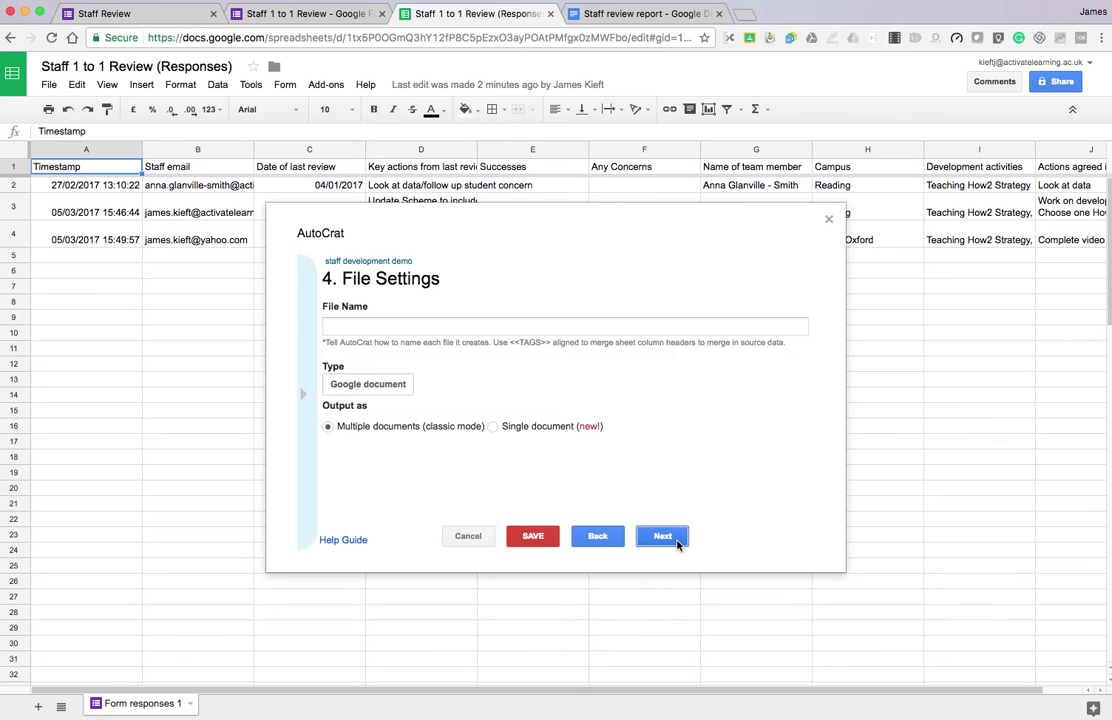
# Set the merged file name to the <<Name of team member>> tag copied from the Staff review report, followed by "review", and continue.
pyautogui.click(339, 329)
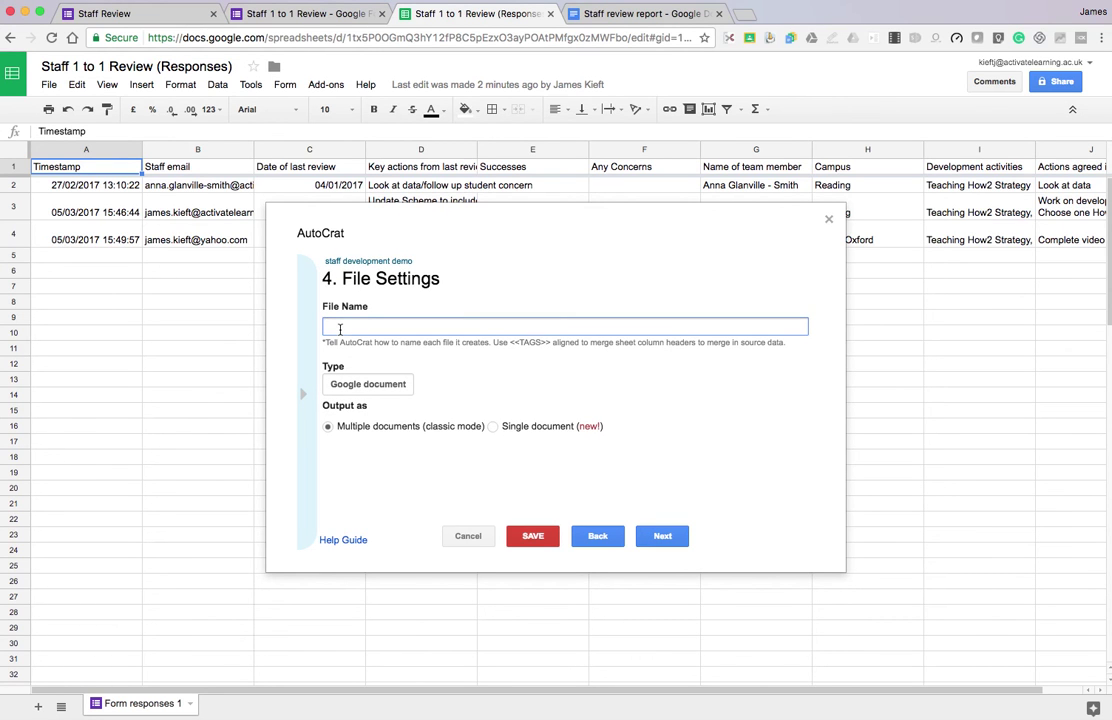
pyautogui.click(600, 13)
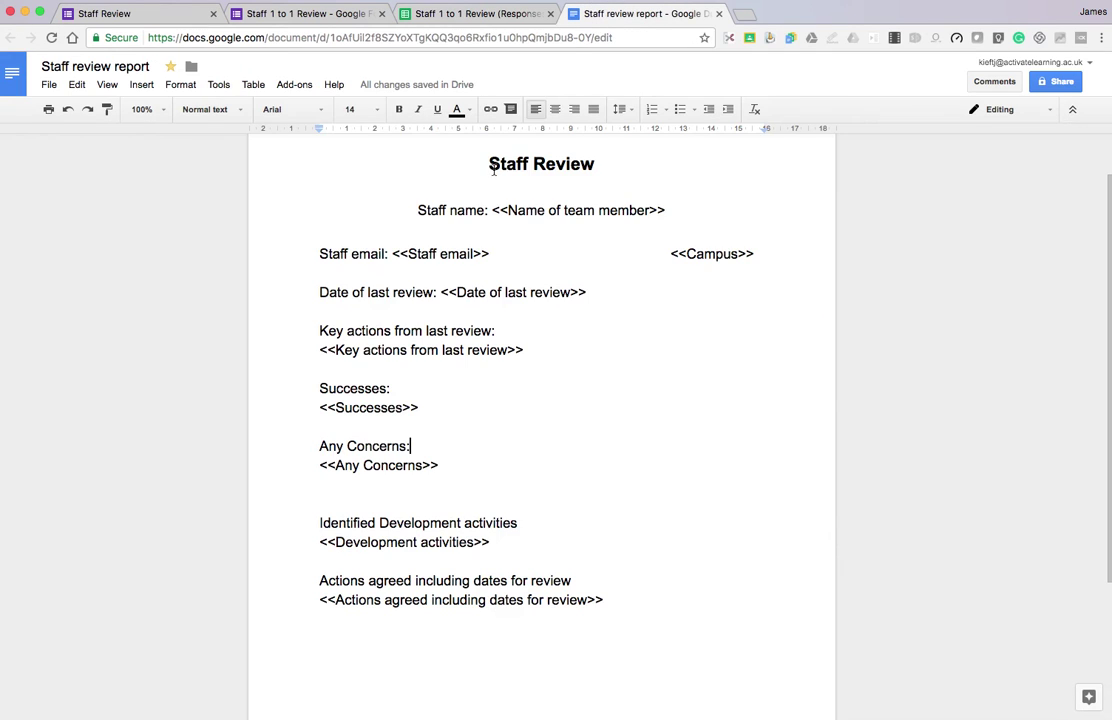
pyautogui.moveTo(493, 210); pyautogui.dragTo(672, 211)
pyautogui.press('super+c')
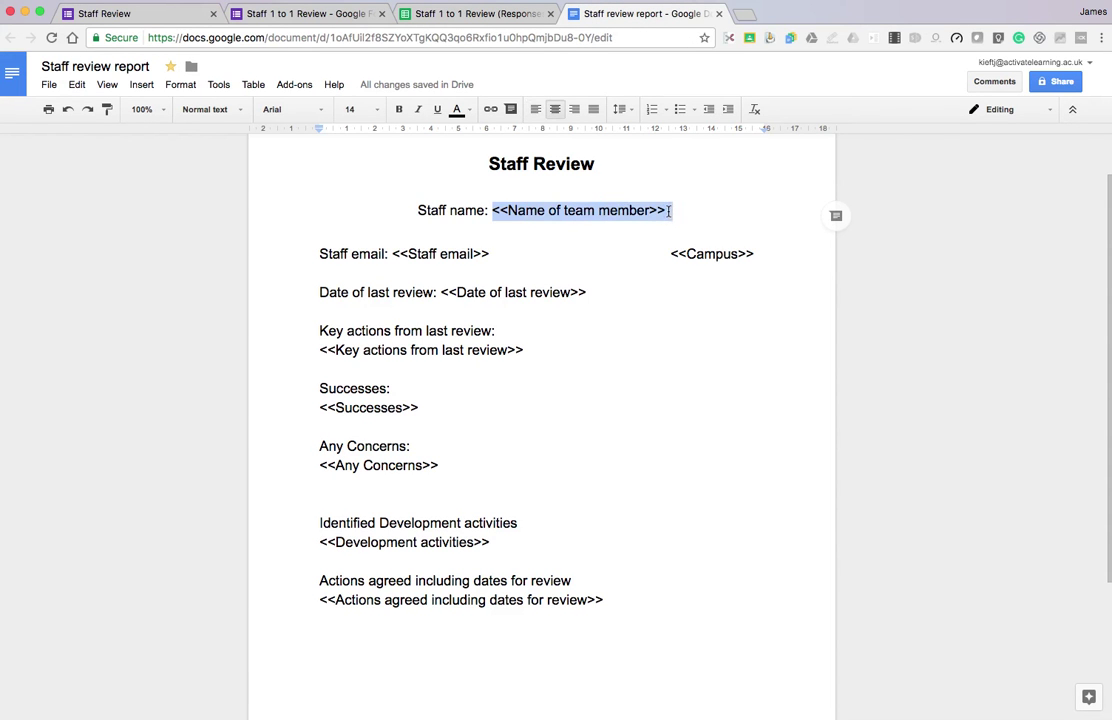
pyautogui.click(486, 17)
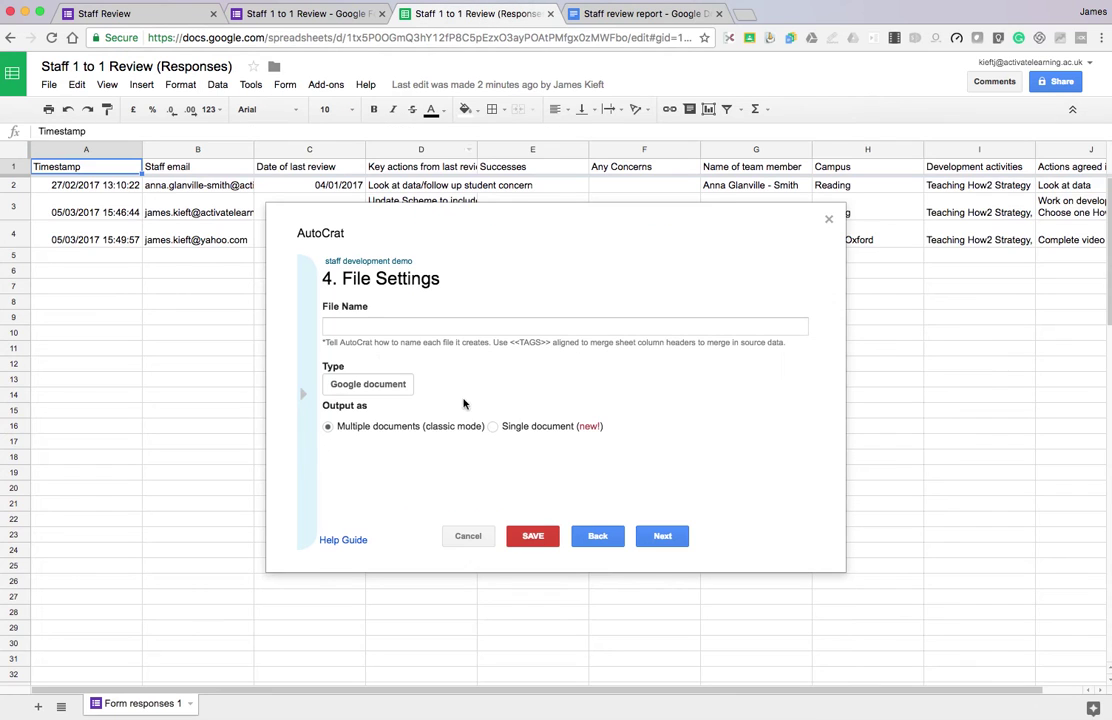
pyautogui.click(350, 326)
pyautogui.press('super+v')
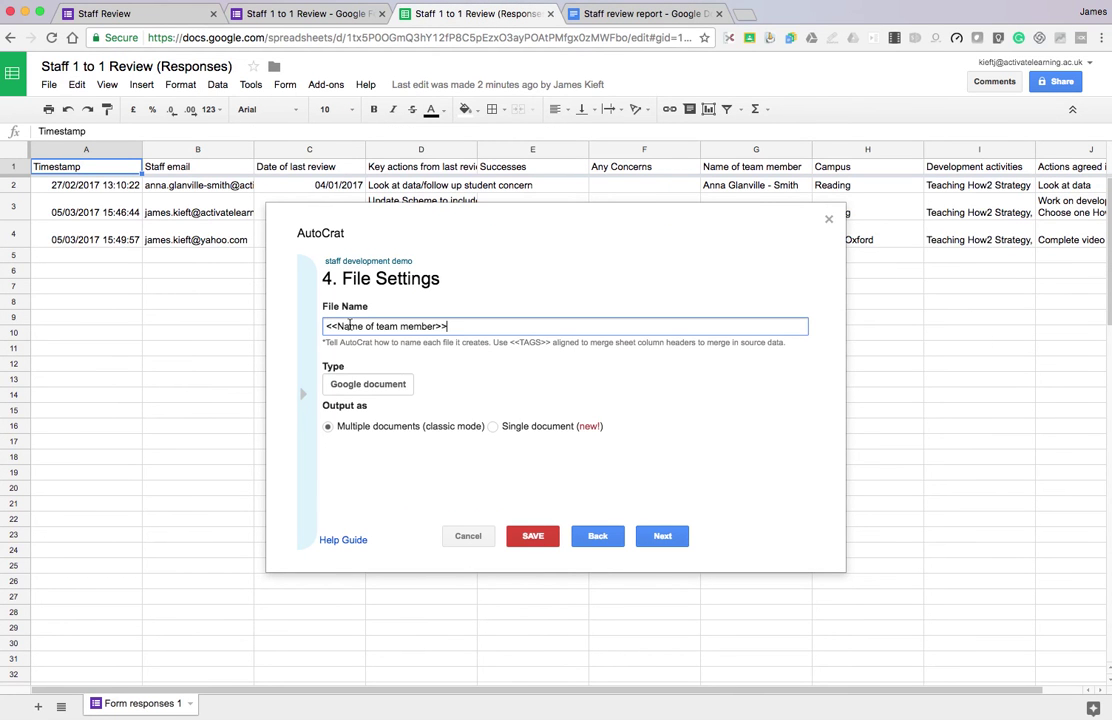
pyautogui.write('review')
pyautogui.click(663, 537)
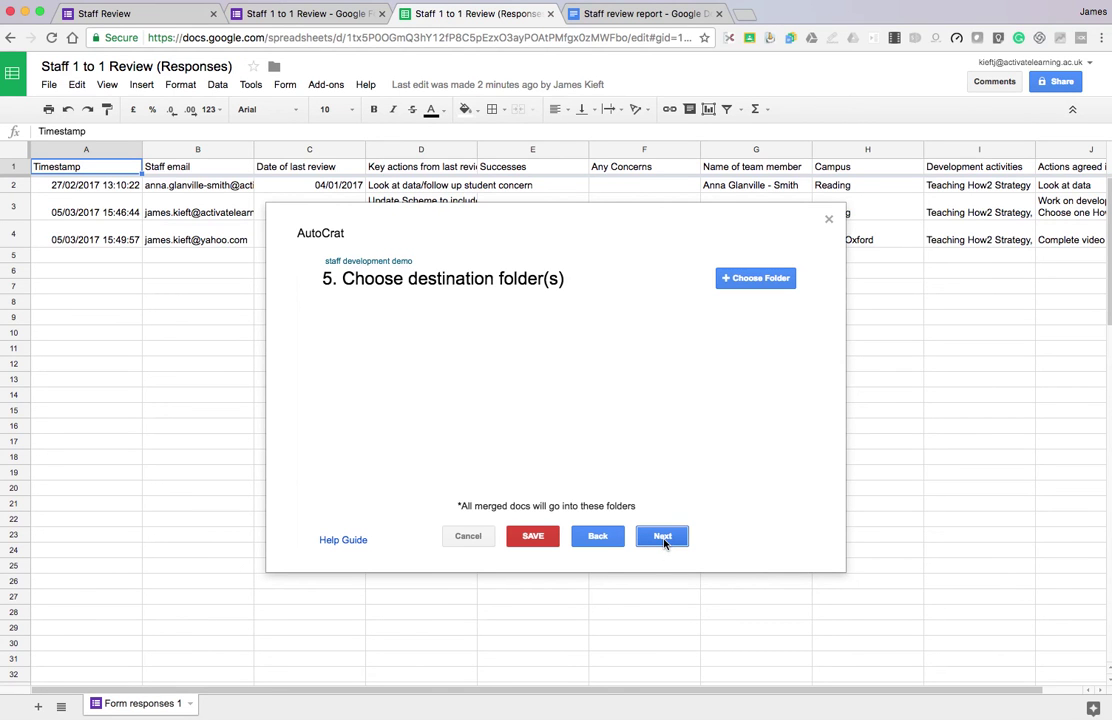
# Choose the "Feb 17 carparking" Drive folder as the destination for the merged documents.
pyautogui.click(752, 280)
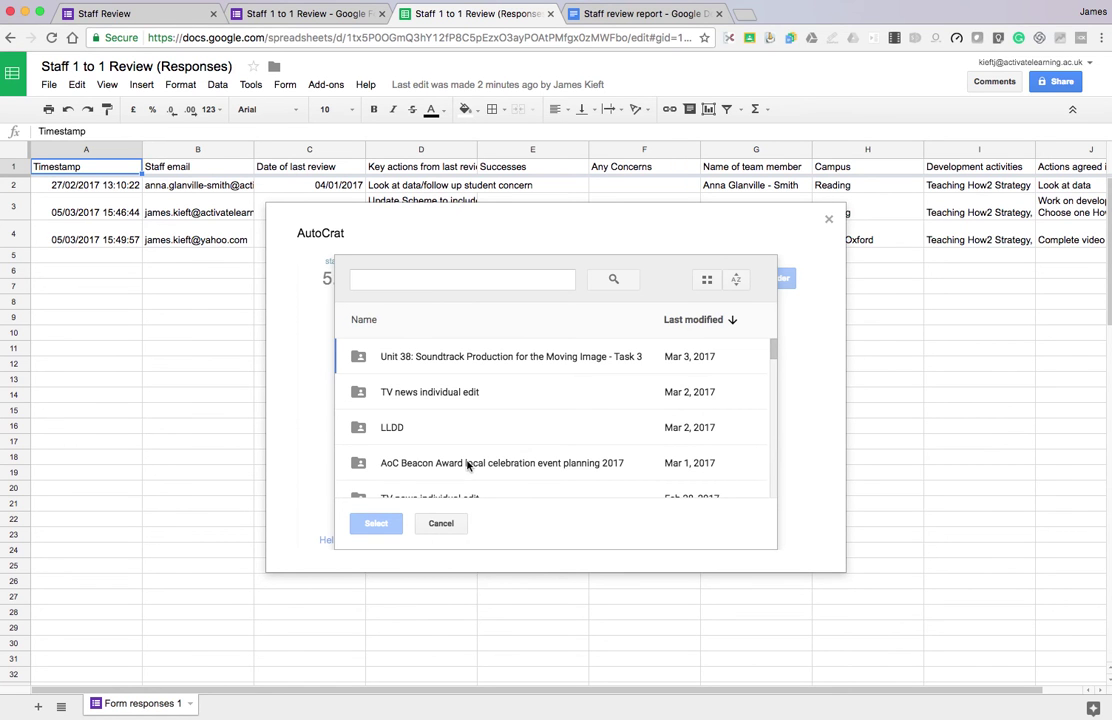
pyautogui.scroll(-2, 482, 447)
pyautogui.scroll(2, 480, 448)
pyautogui.scroll(-2, 455, 430)
pyautogui.scroll(-3, 455, 430)
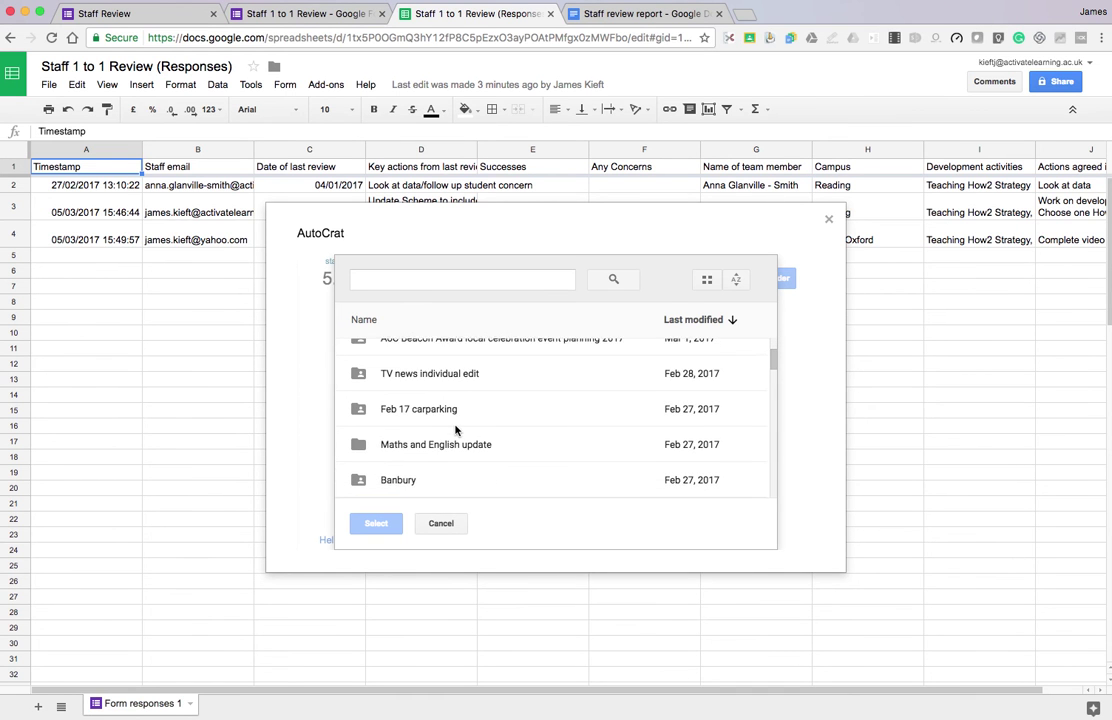
pyautogui.click(368, 405)
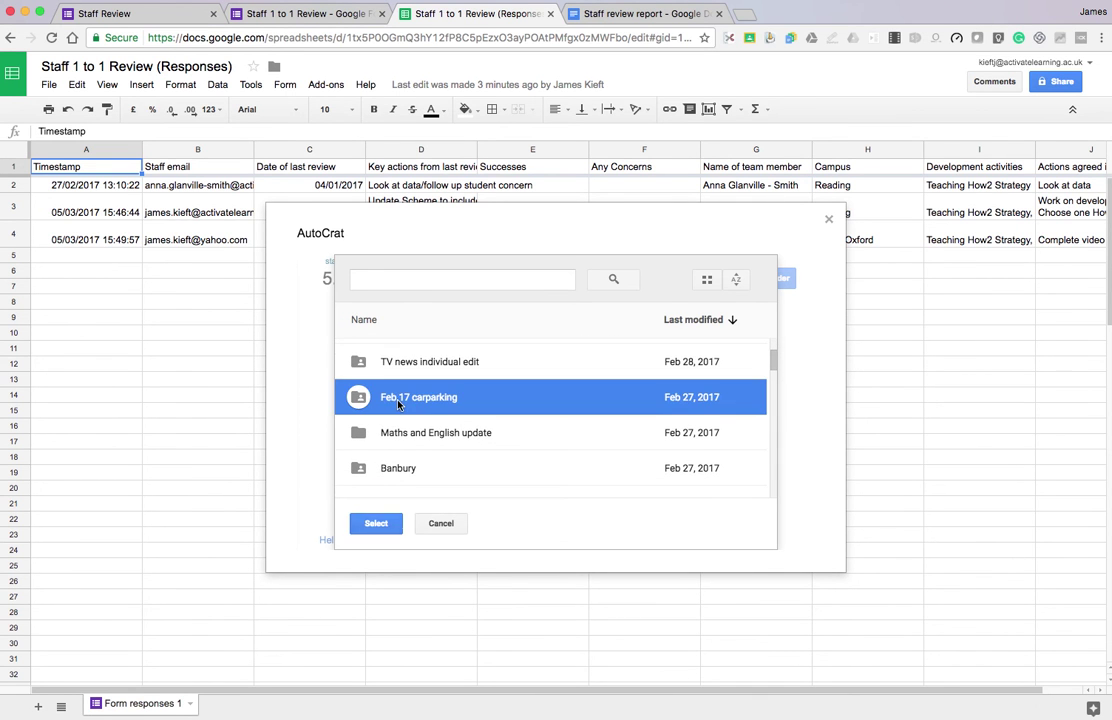
pyautogui.click(378, 533)
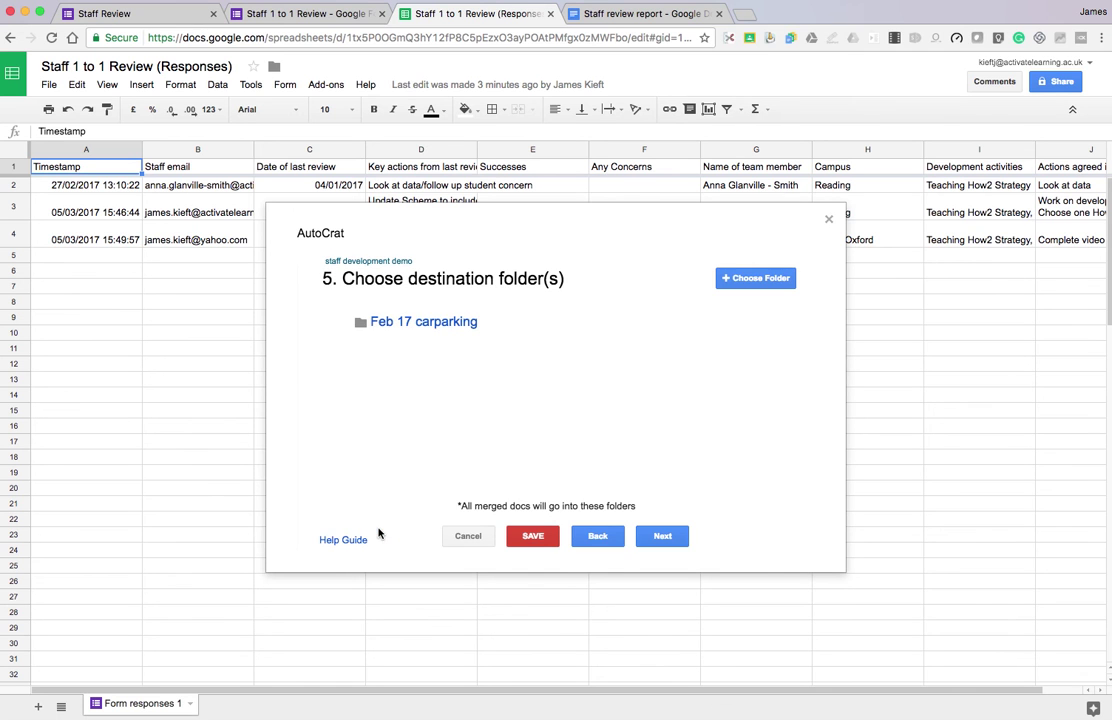
# Accept the destination folder and skip the optional dynamic folder reference and merge condition to reach the sharing and email settings.
pyautogui.click(664, 537)
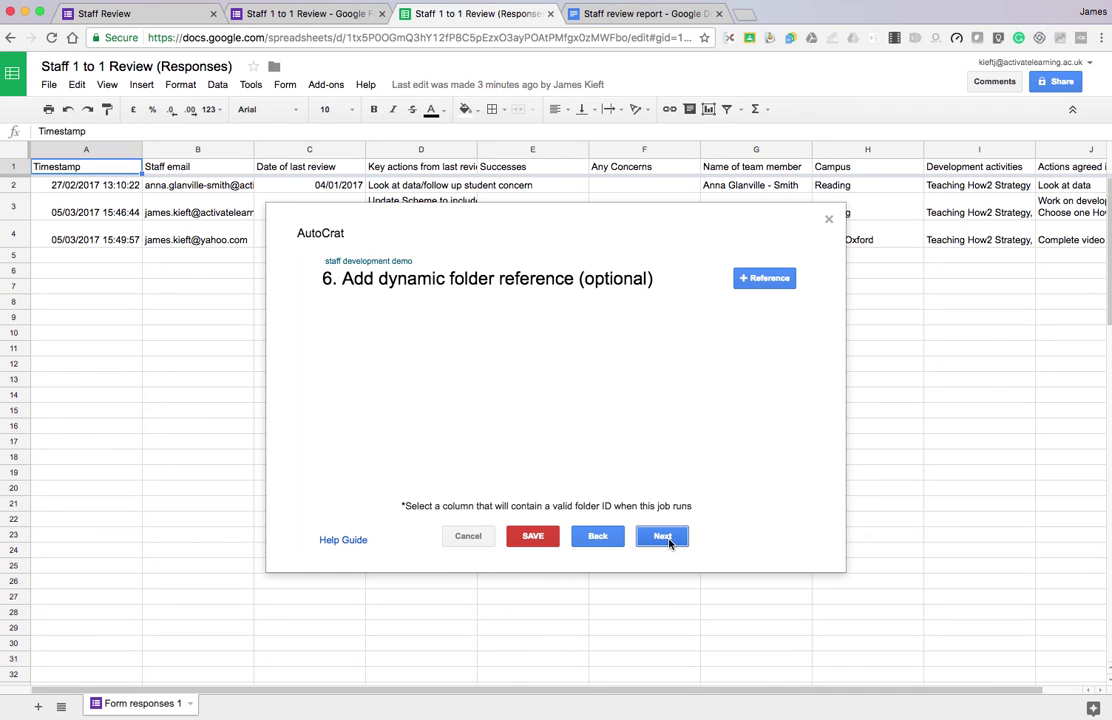
pyautogui.click(666, 538)
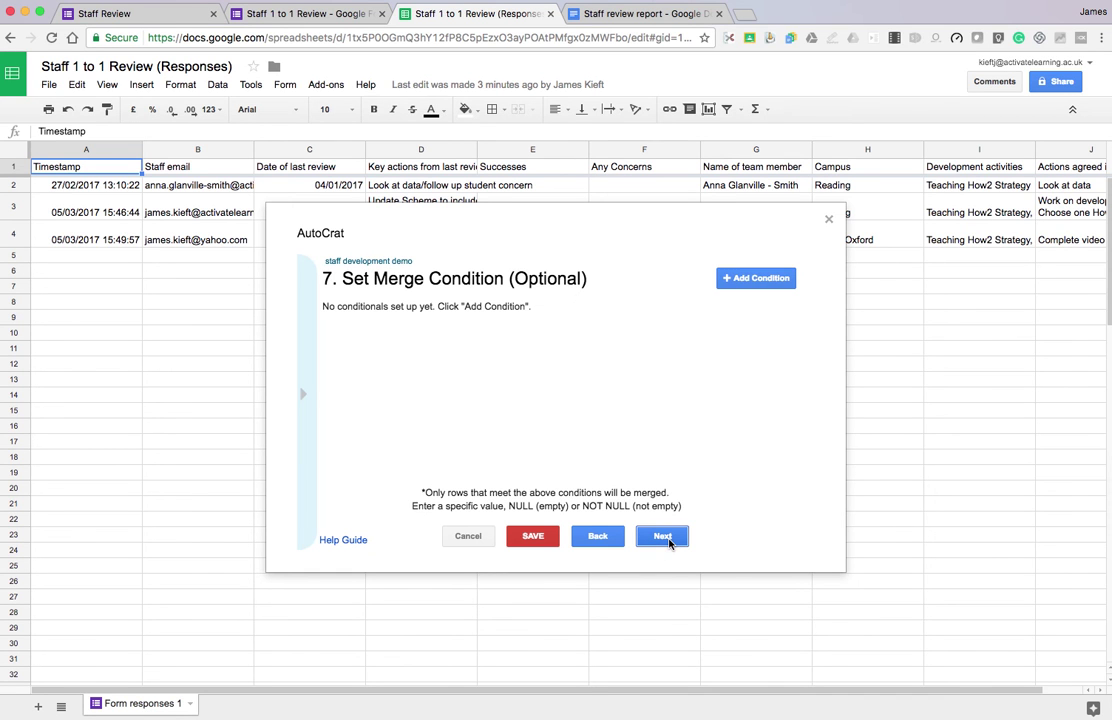
pyautogui.click(664, 537)
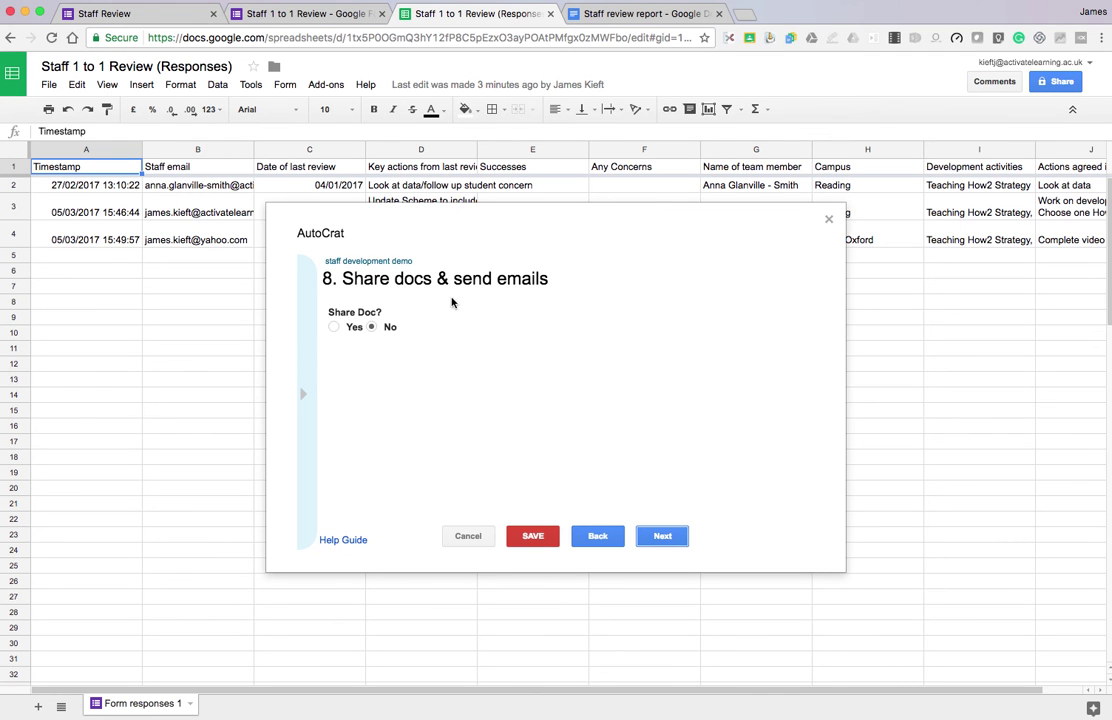
# Turn on sharing of the merged documents as editable docs and disallow re-sharing by collaborators.
pyautogui.click(334, 327)
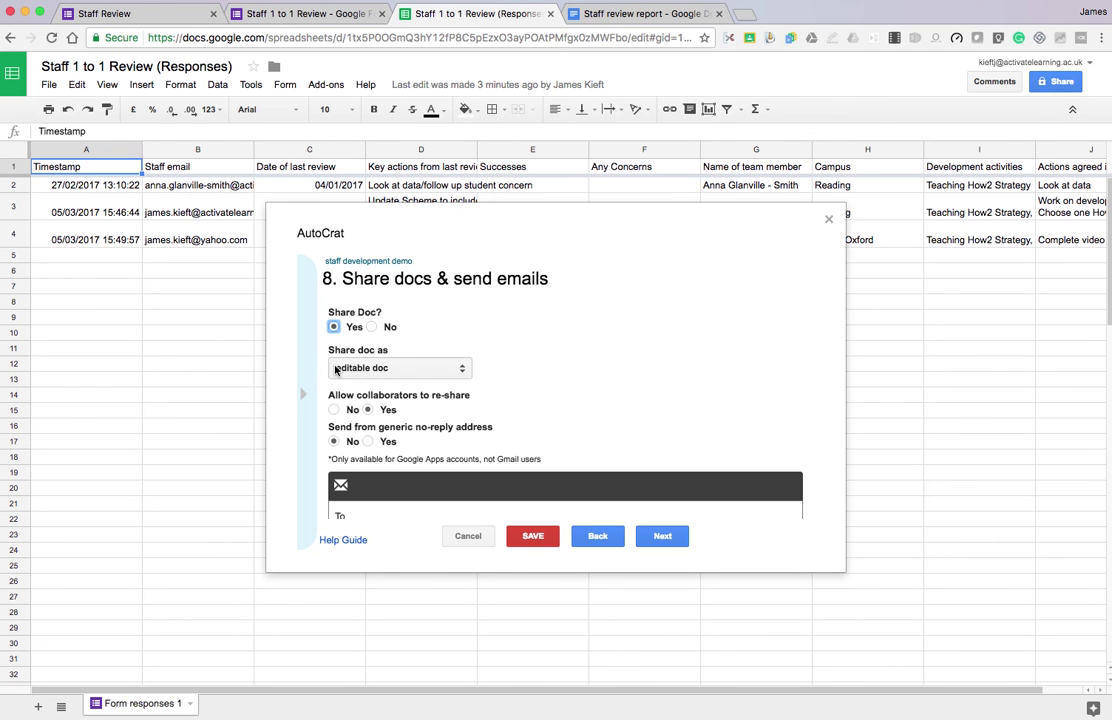
pyautogui.click(466, 370)
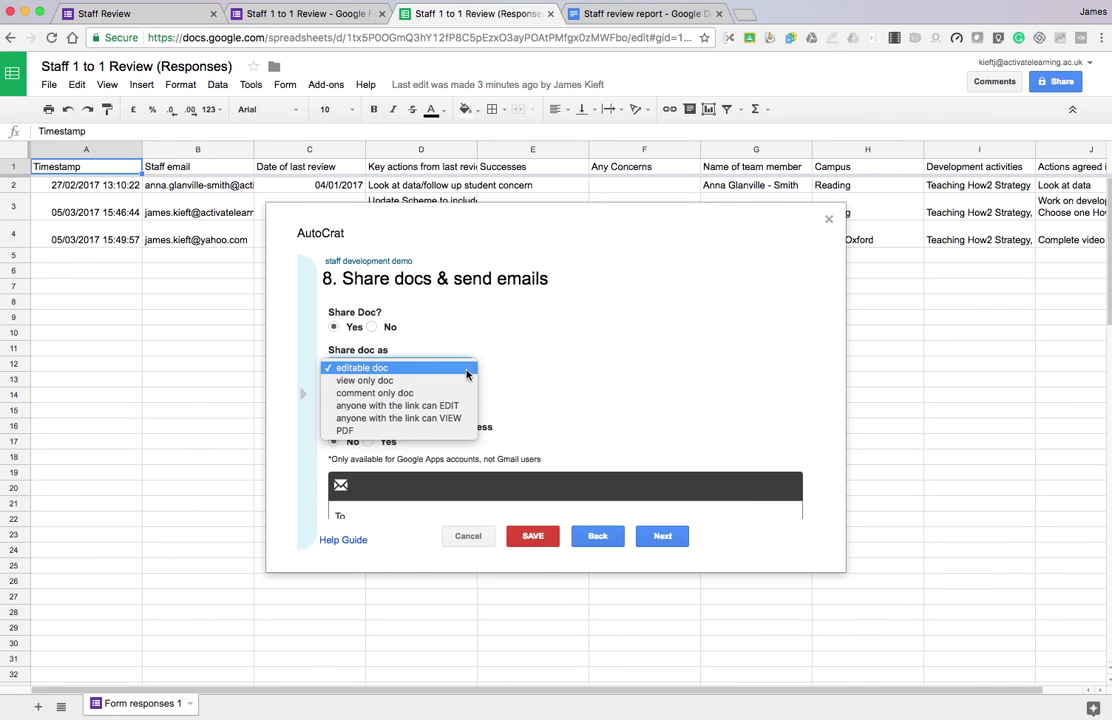
pyautogui.click(466, 369)
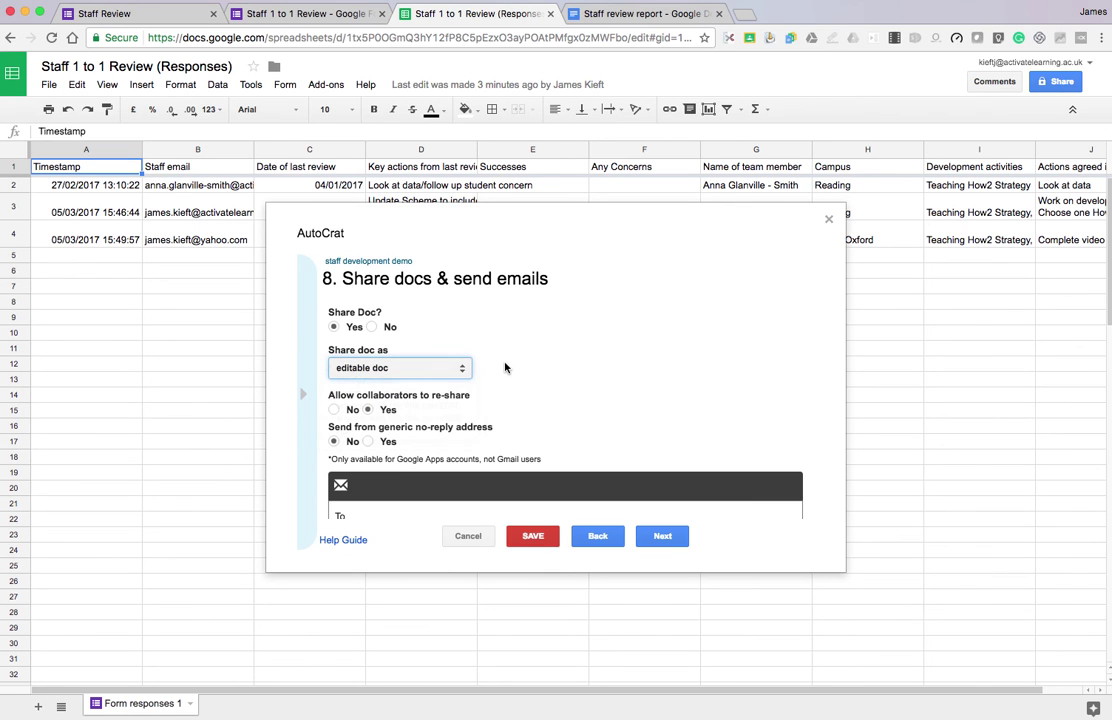
pyautogui.click(347, 411)
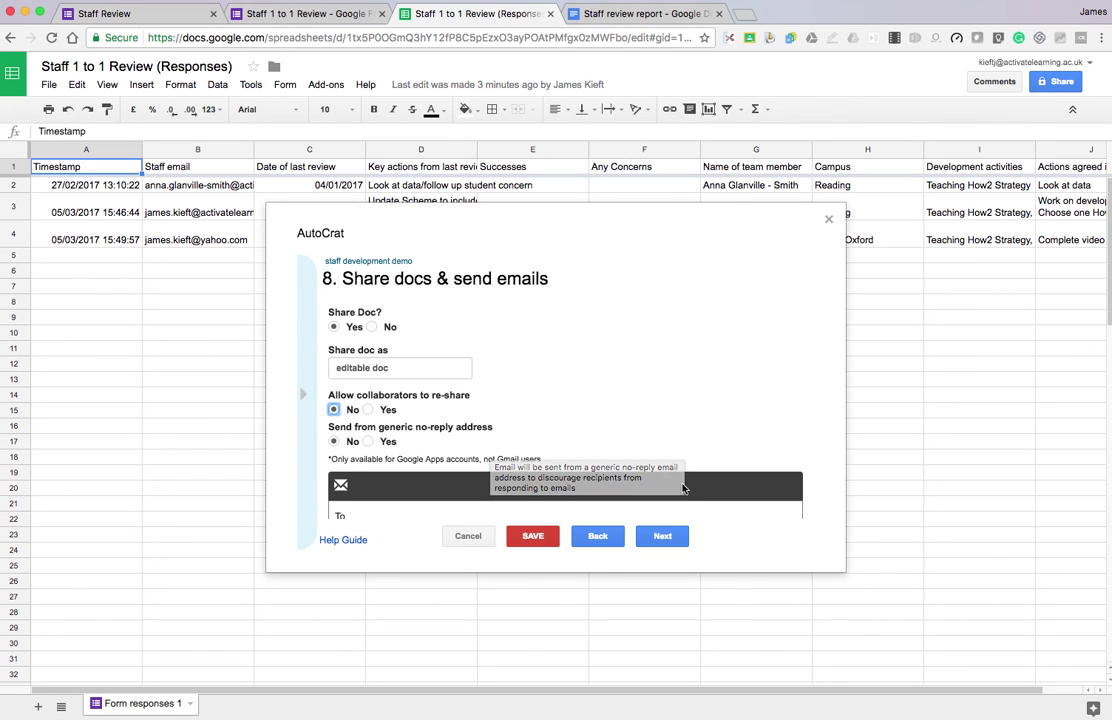
# Check the job trigger options, return to the sharing and email settings, and try to save the job.
pyautogui.click(673, 540)
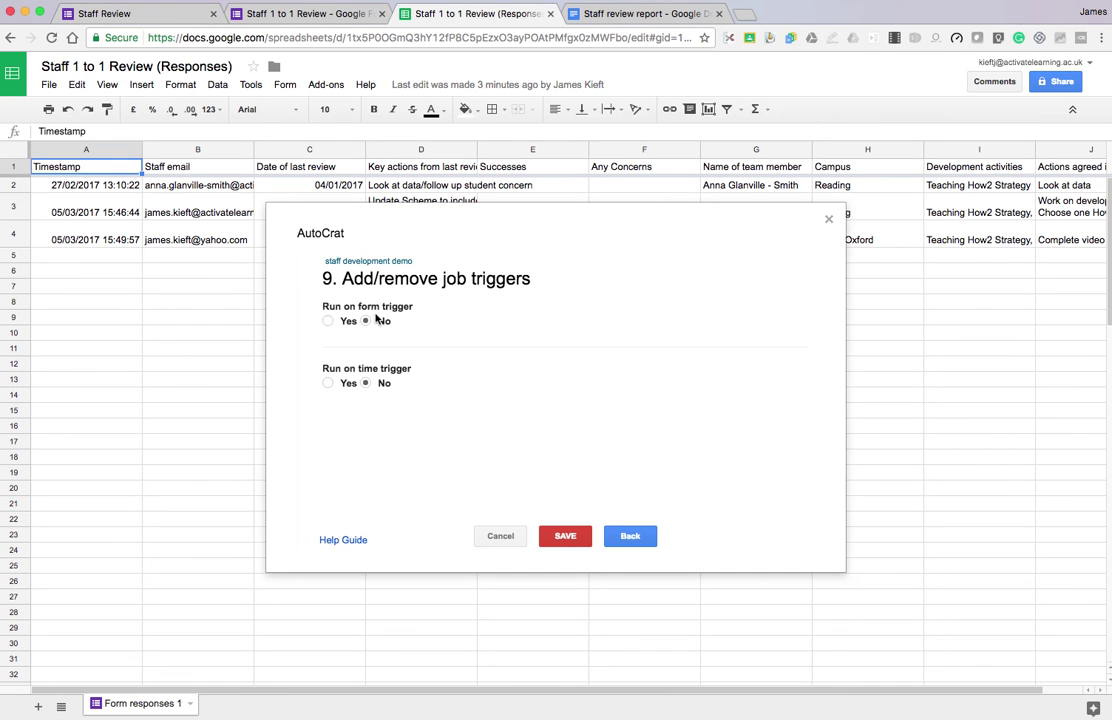
pyautogui.click(630, 537)
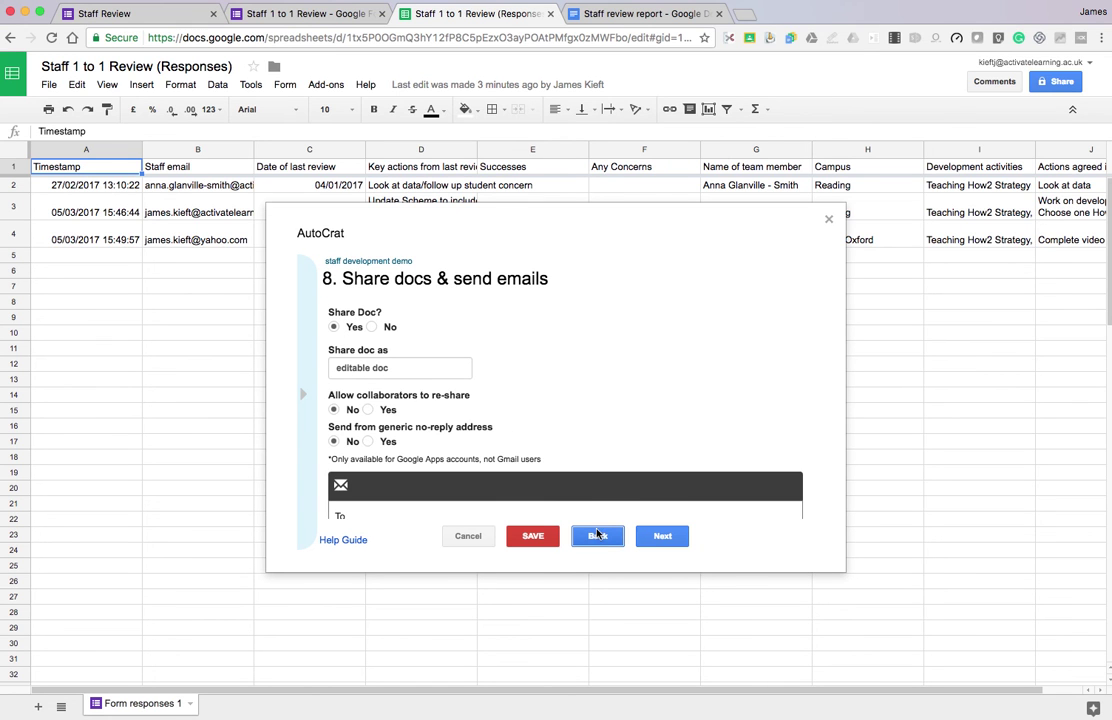
pyautogui.click(535, 538)
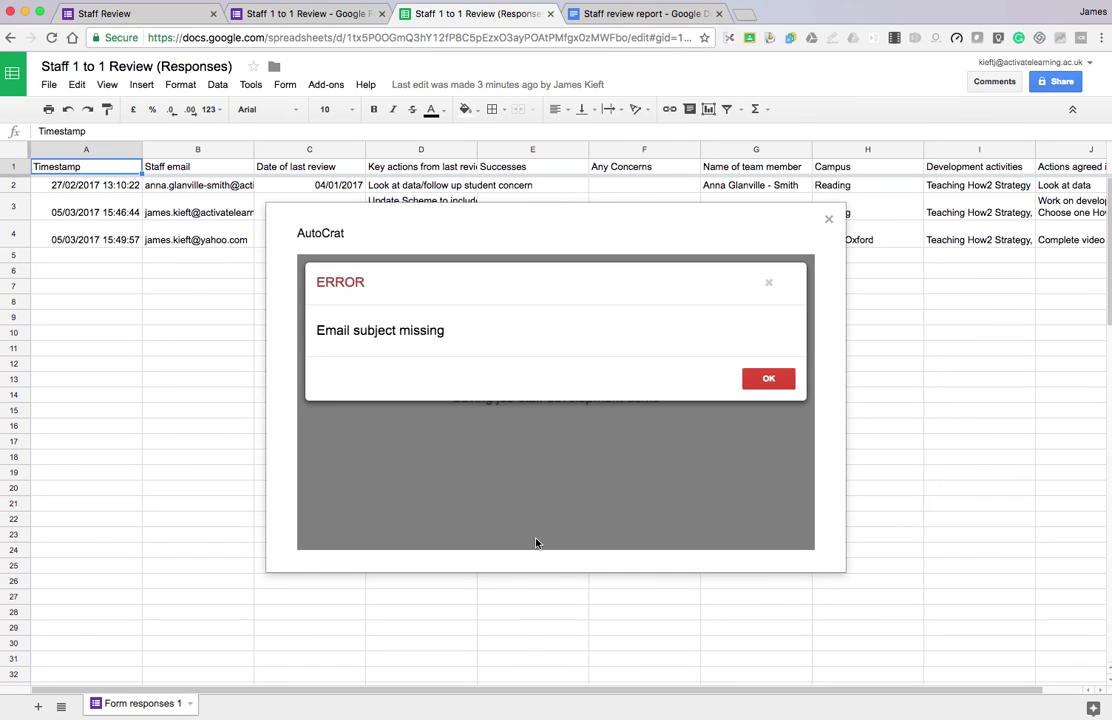
pyautogui.click(768, 379)
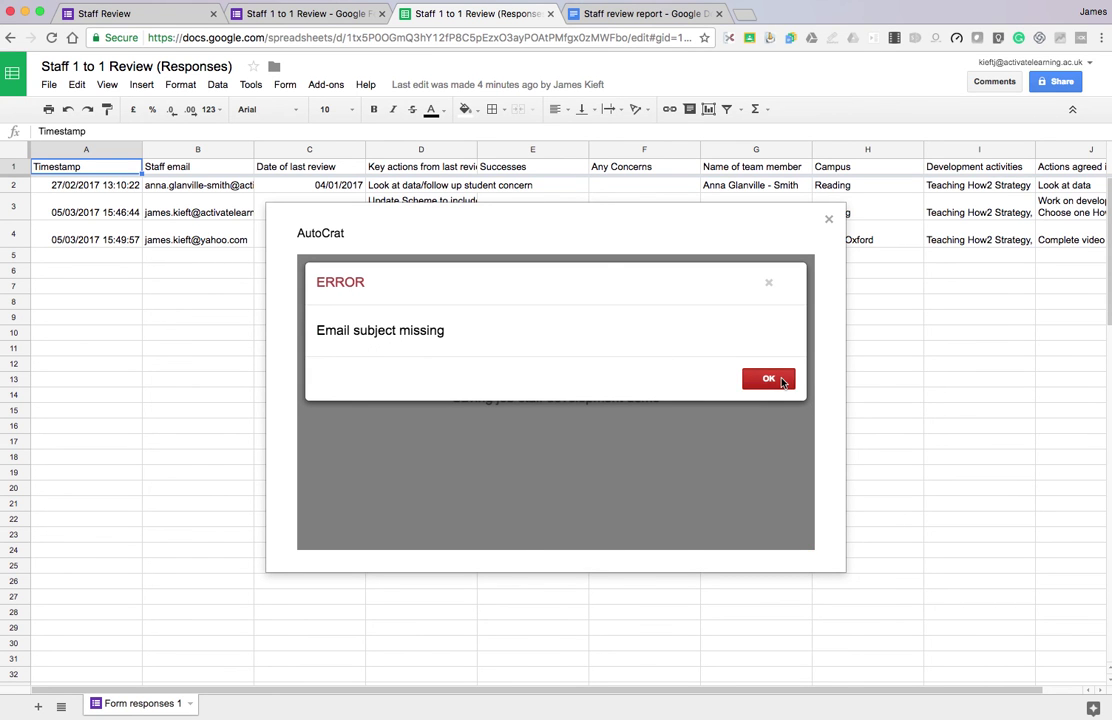
# Set the email subject to "Review information from 1 to 1 meeting" and try to save the job.
pyautogui.scroll(-5, 434, 479)
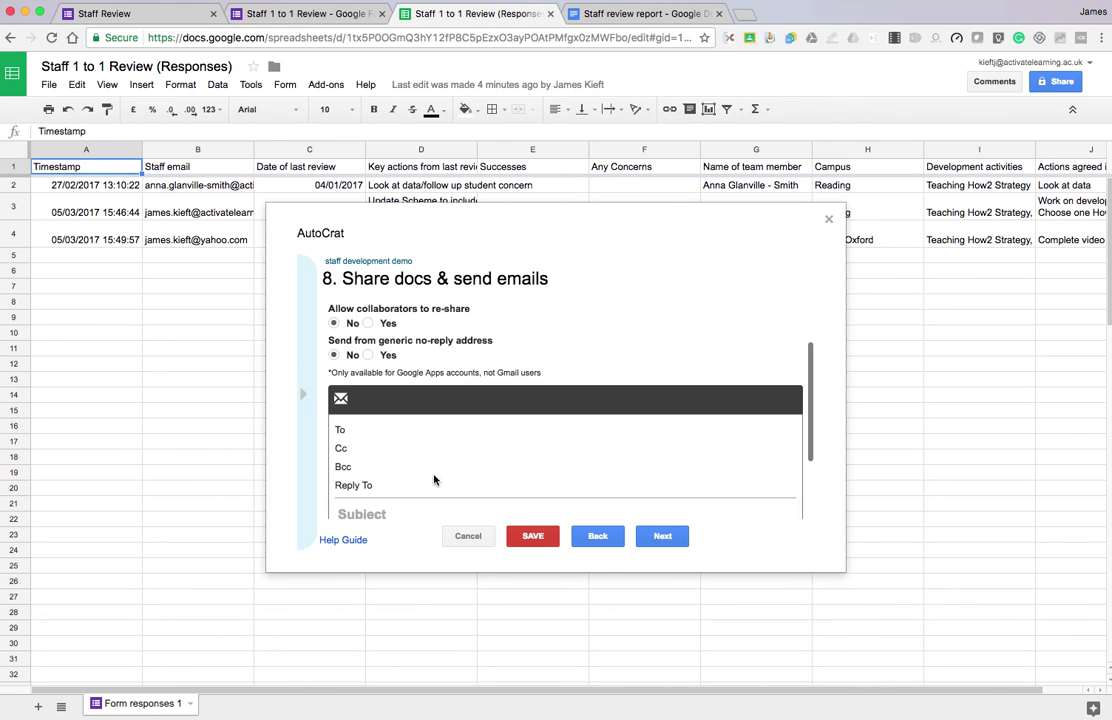
pyautogui.click(358, 443)
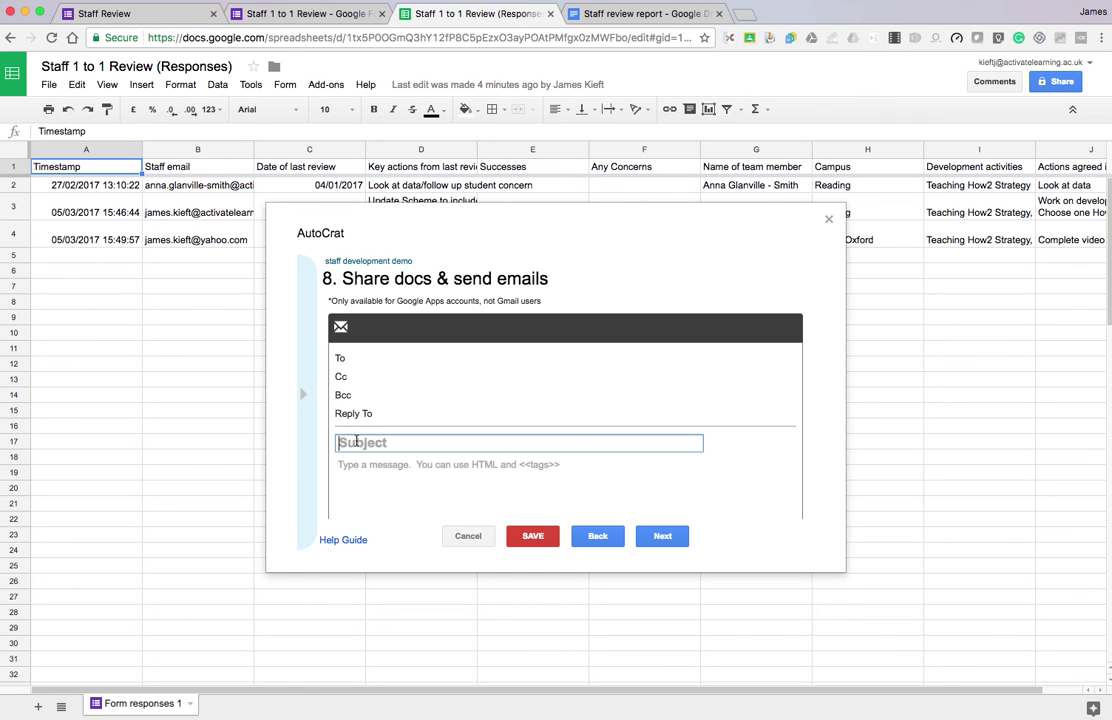
pyautogui.write('Review information')
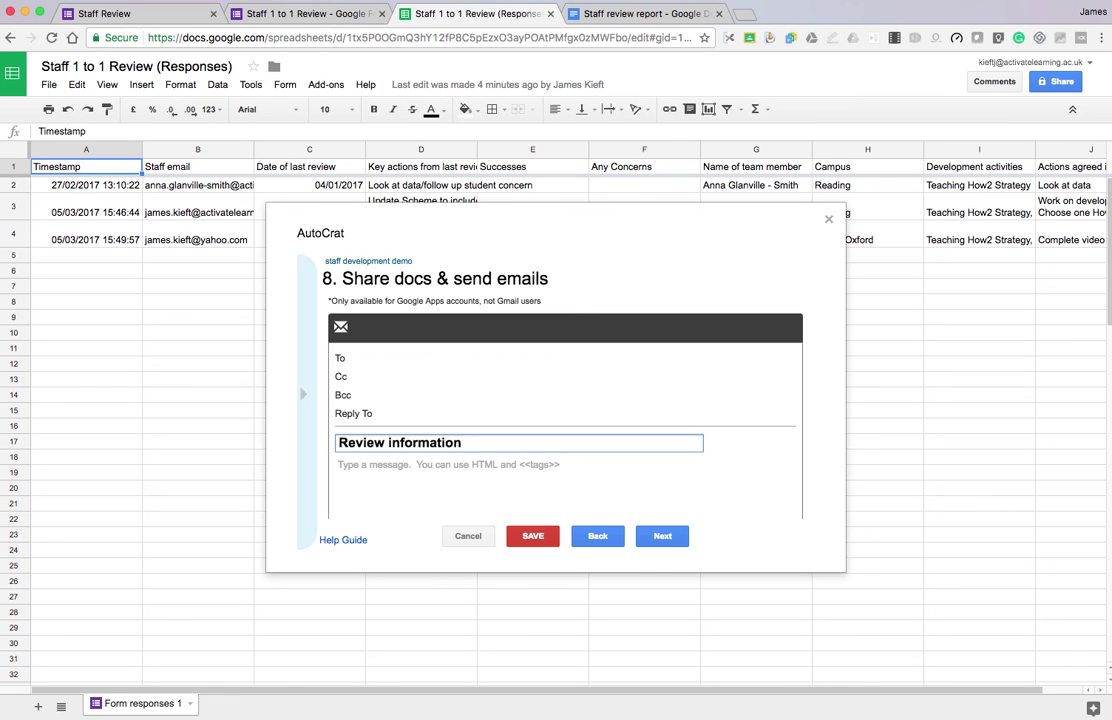
pyautogui.write(' from 1 to 1 meetin')
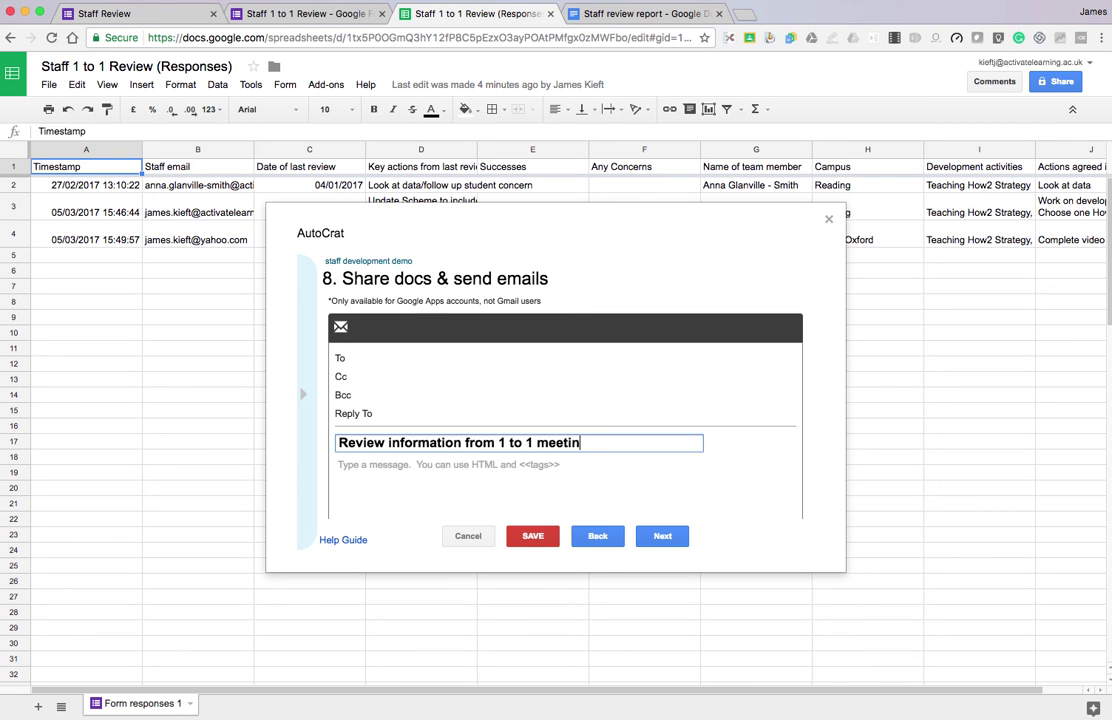
pyautogui.write('g')
pyautogui.click(547, 539)
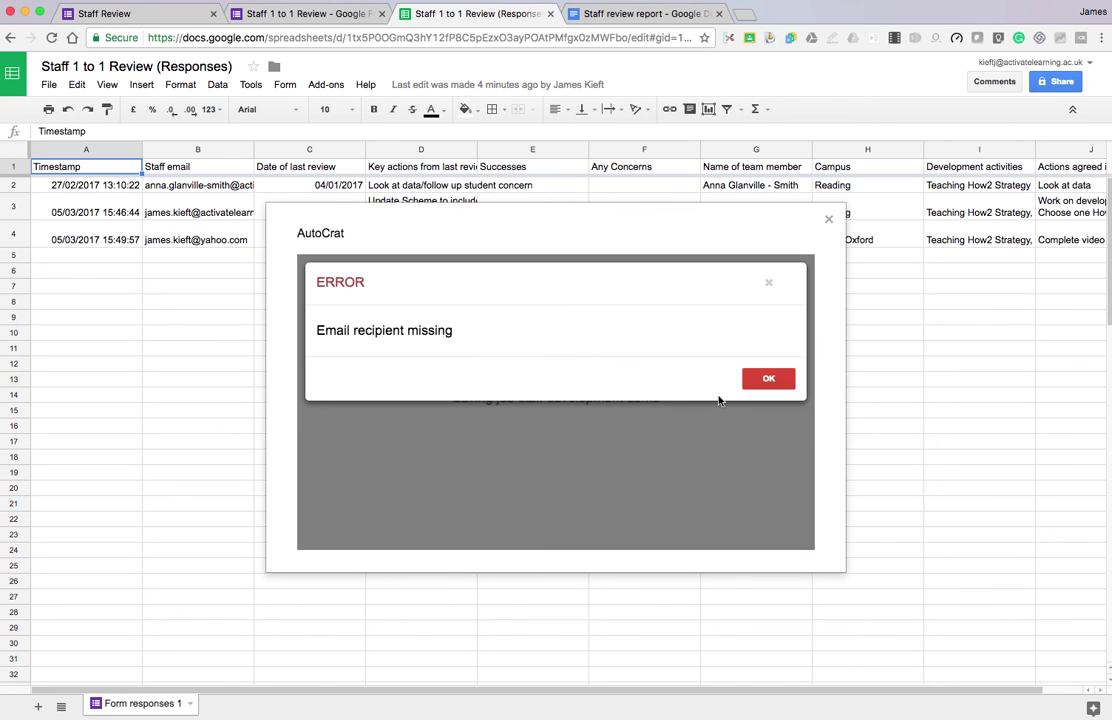
pyautogui.click(772, 383)
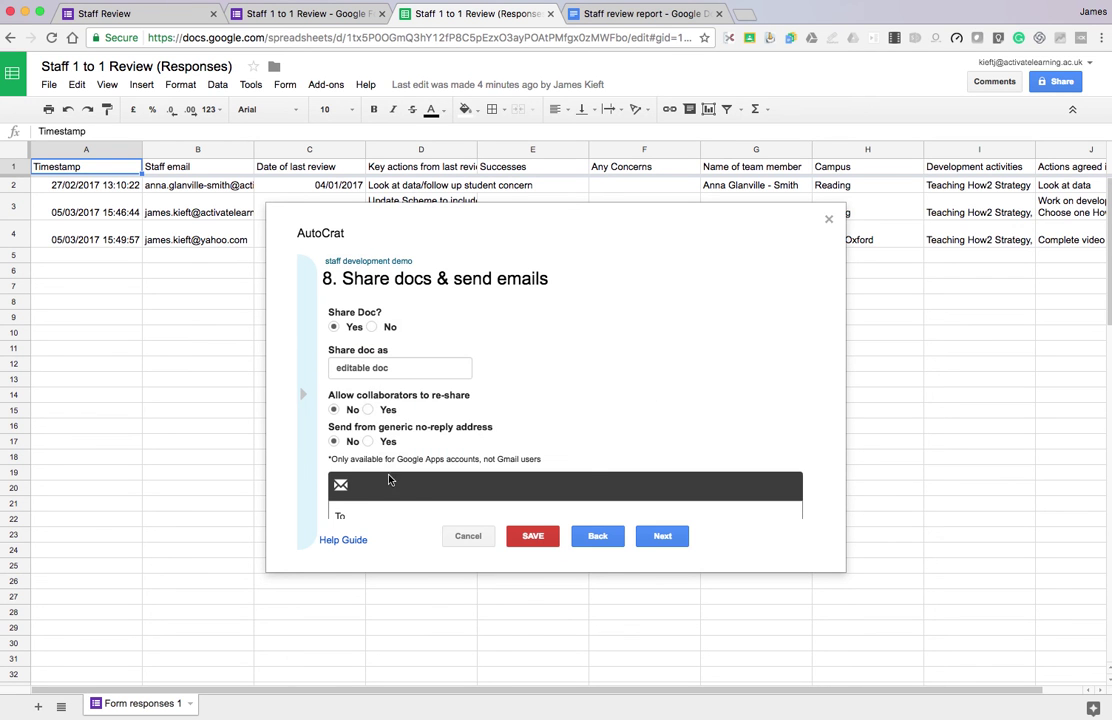
# Set the email recipient to the <<Staff email>> tag copied from the Staff review report document.
pyautogui.scroll(-3, 390, 480)
pyautogui.click(360, 453)
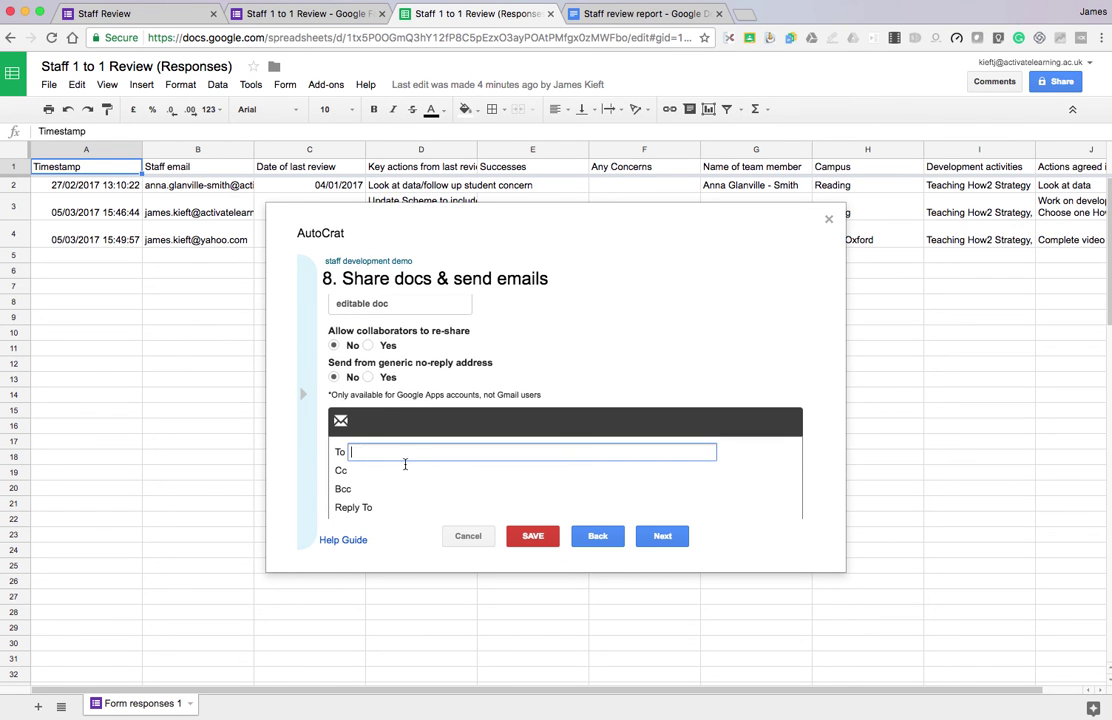
pyautogui.scroll(-1, 410, 465)
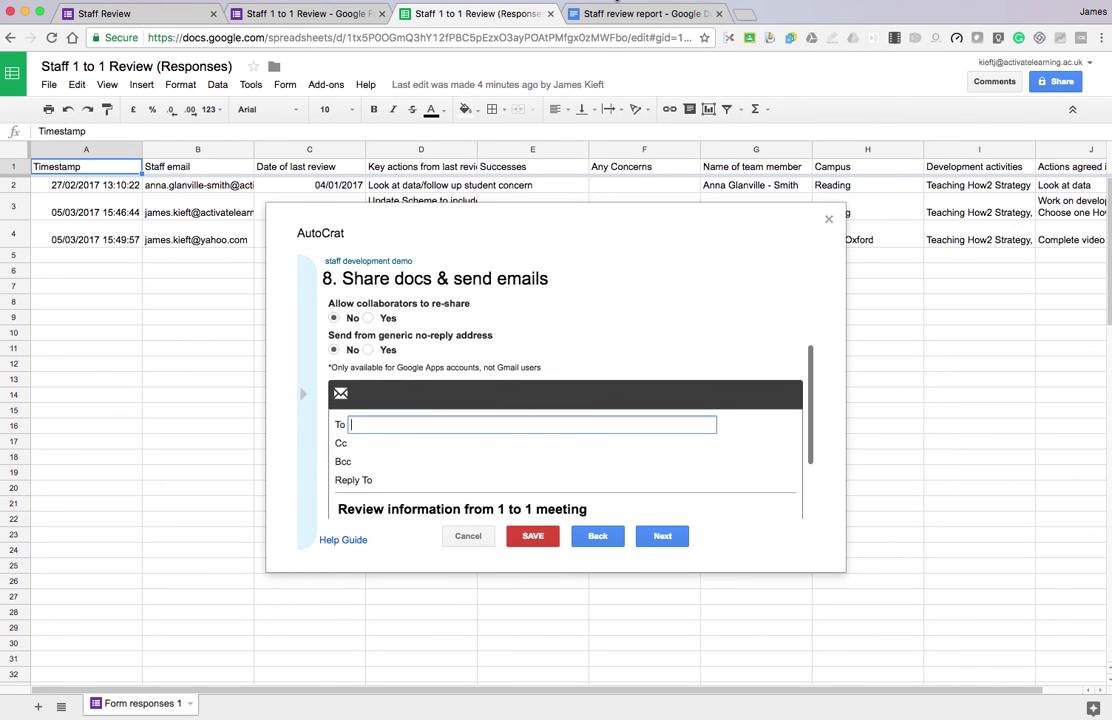
pyautogui.click(613, 15)
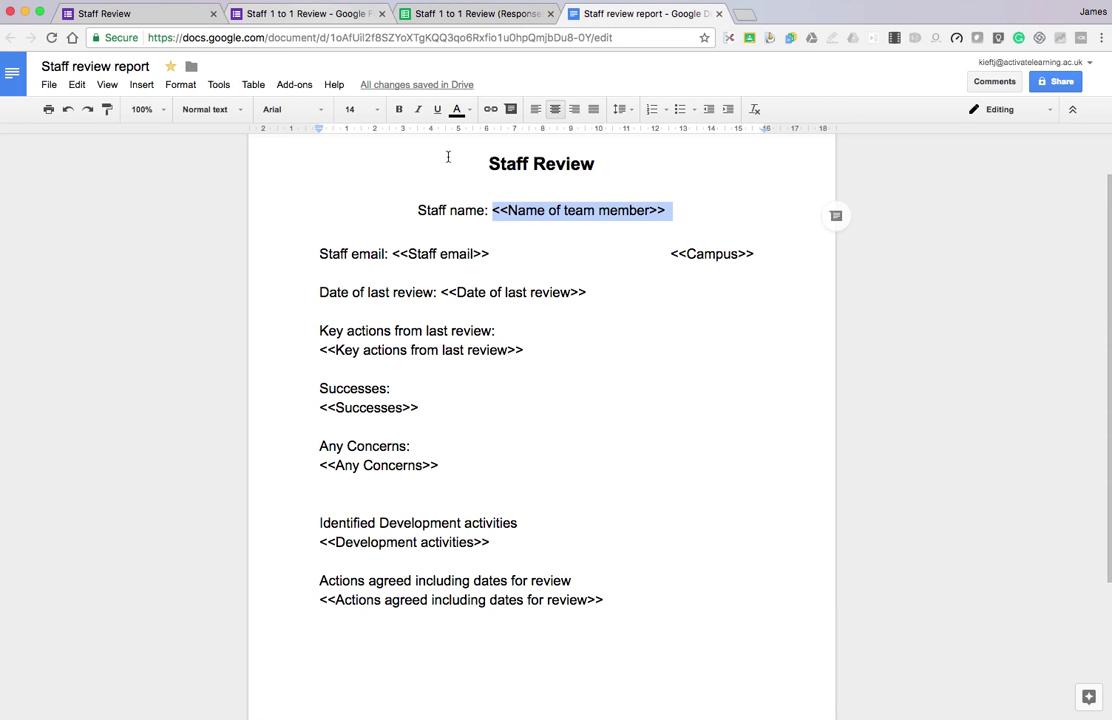
pyautogui.moveTo(391, 253); pyautogui.dragTo(489, 254)
pyautogui.press('super+c')
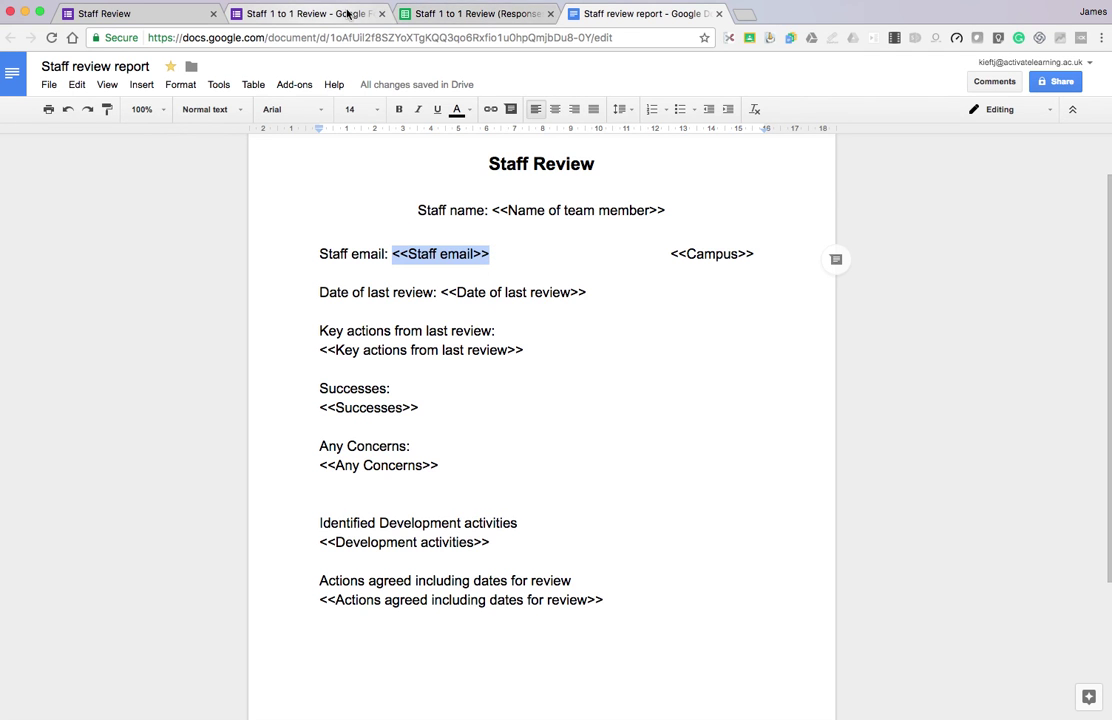
pyautogui.click(464, 14)
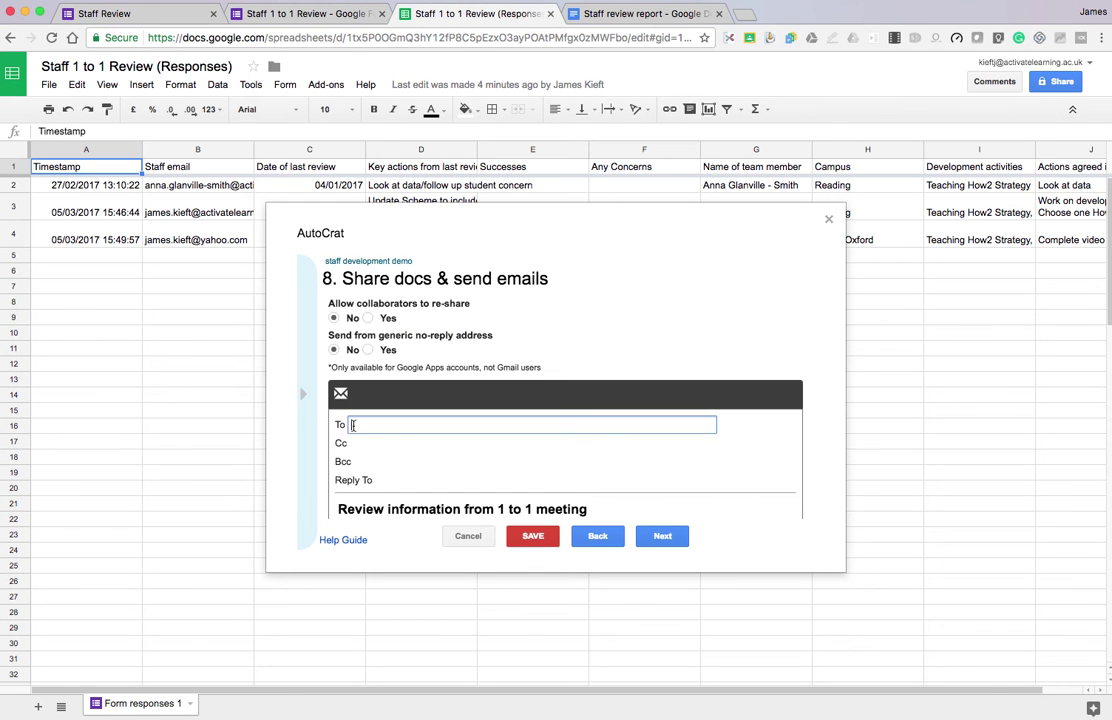
pyautogui.press('super+v')
# Save the merge job and run "staff development demo" from the existing jobs.
pyautogui.click(530, 536)
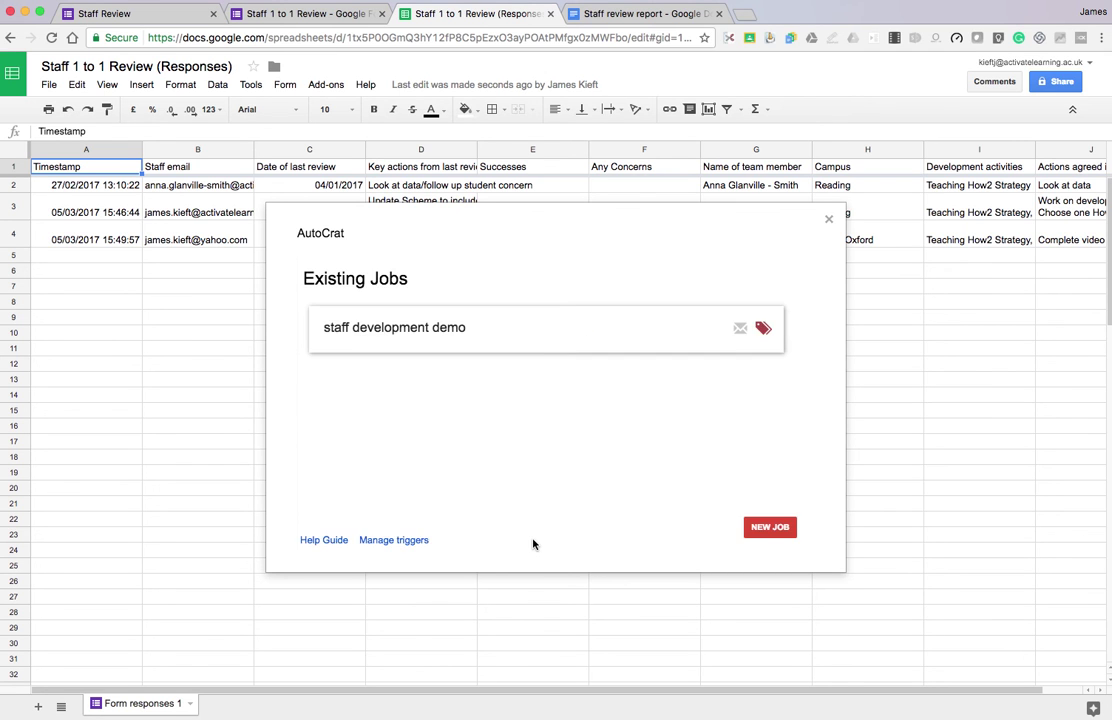
pyautogui.moveTo(502, 320)
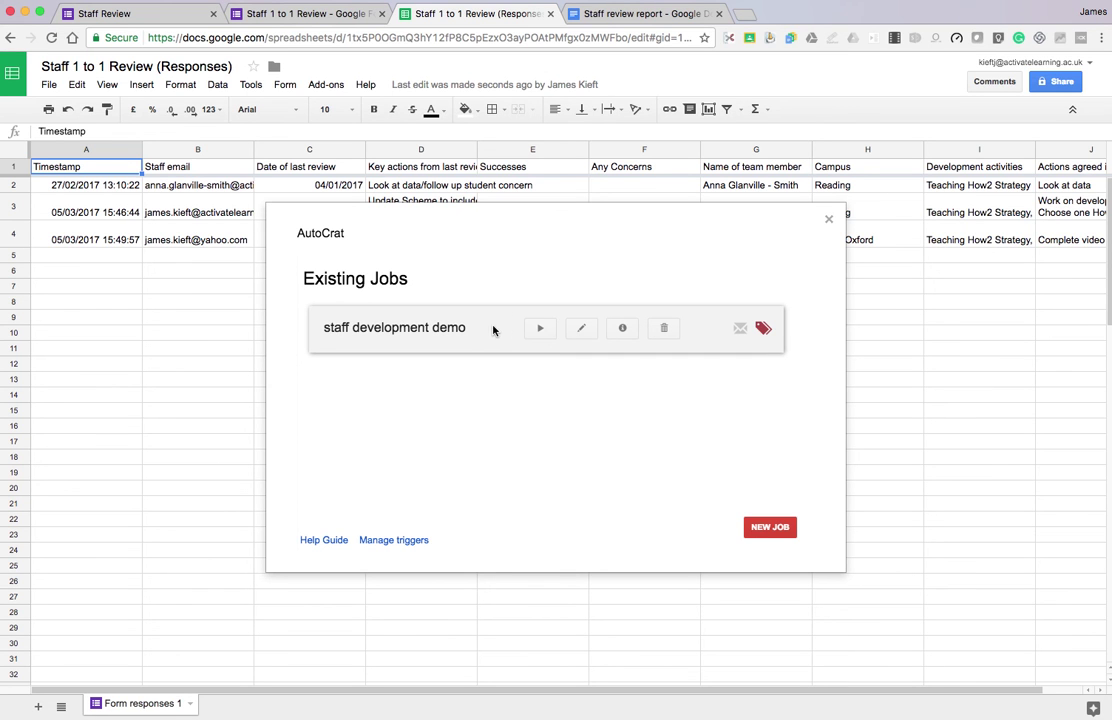
pyautogui.click(540, 330)
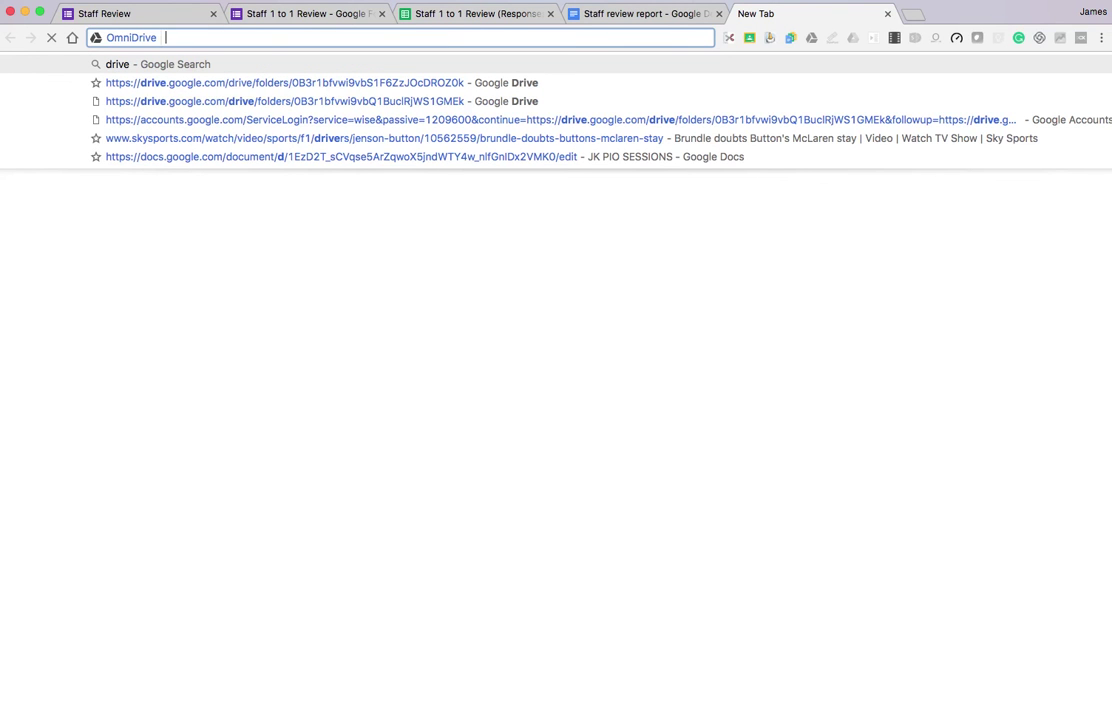
# Search Google Drive for "february" from a new browser tab.
pyautogui.write('f')
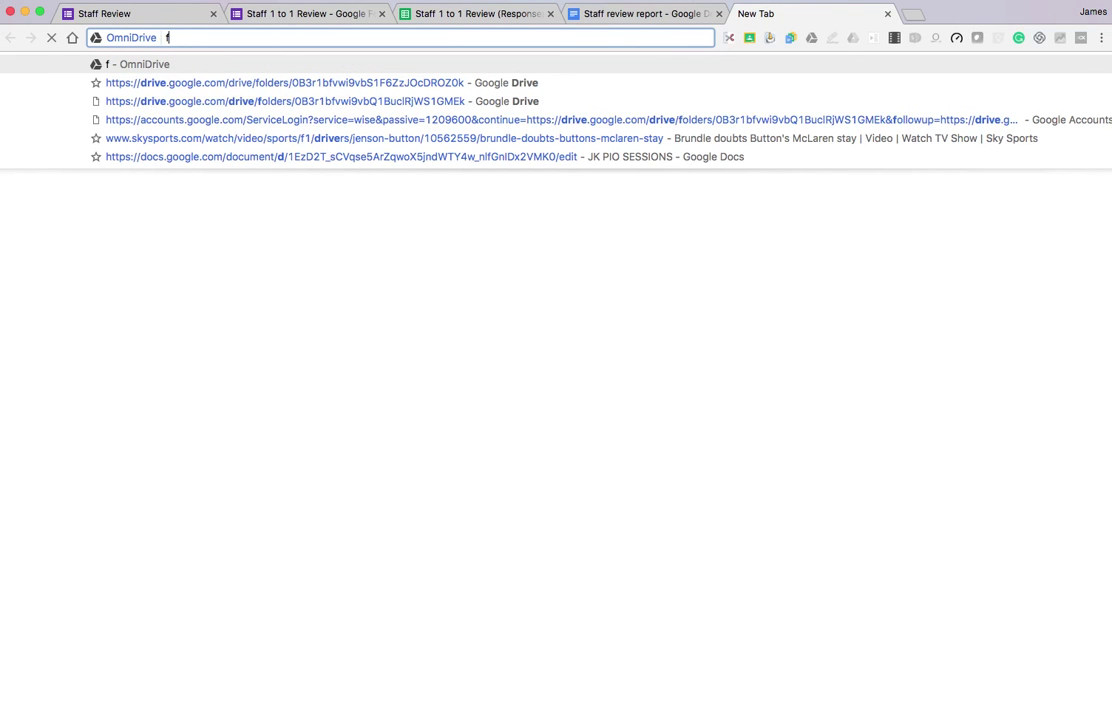
pyautogui.write('ebr')
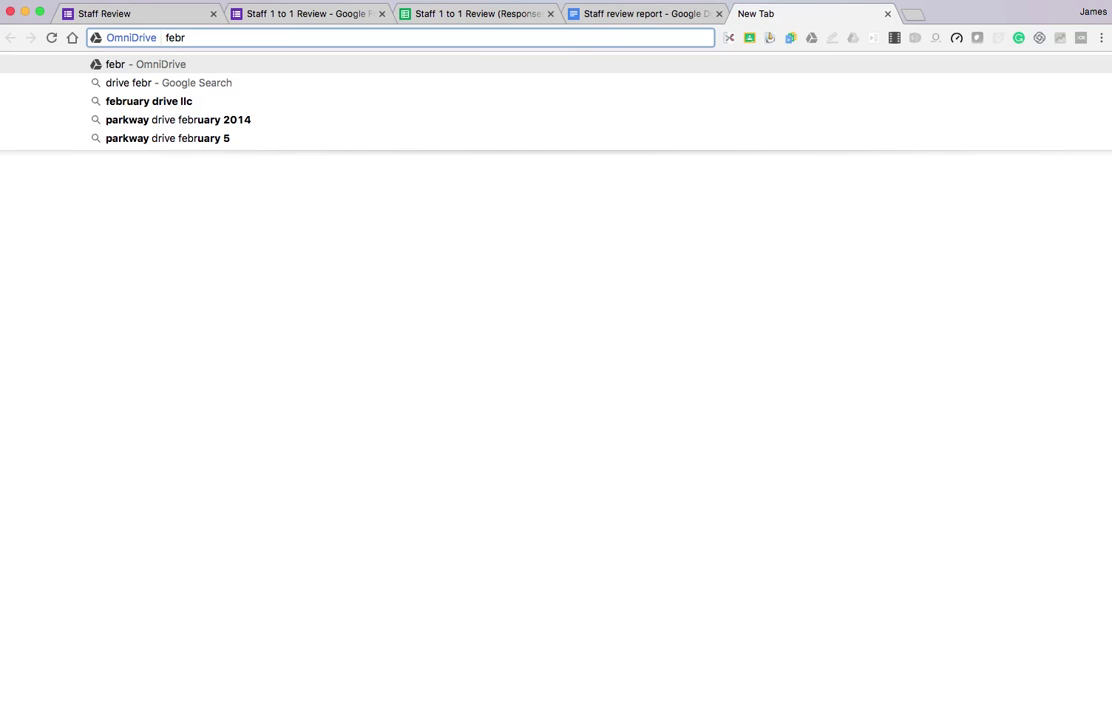
pyautogui.write('uary')
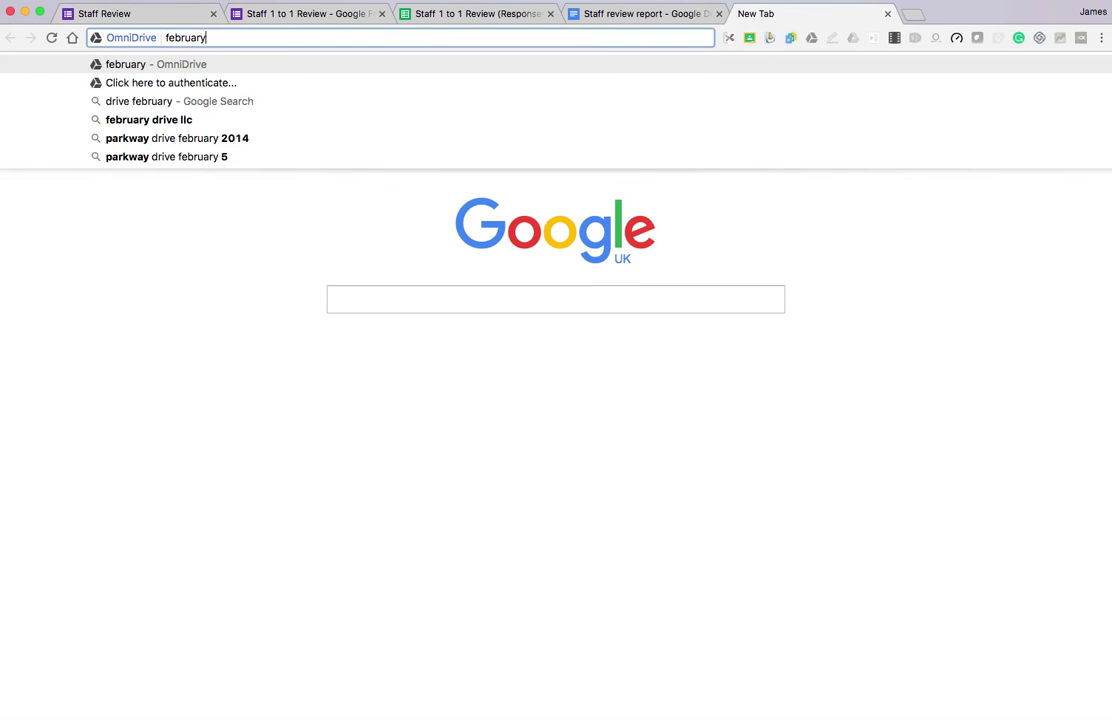
pyautogui.press('Return')
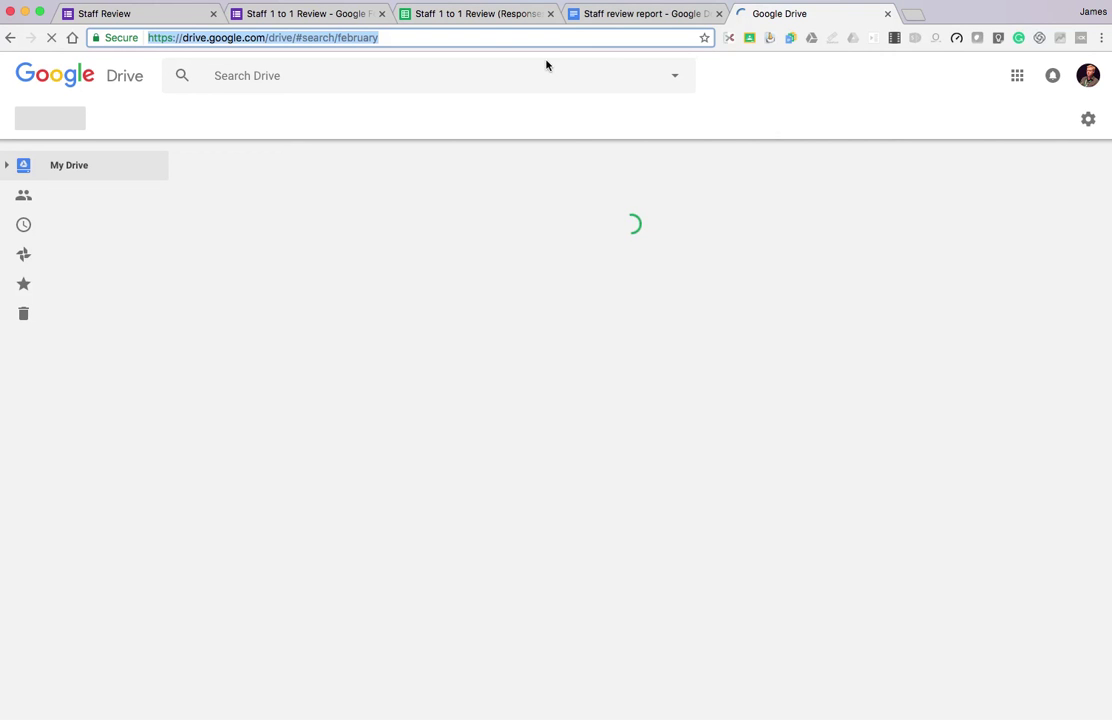
pyautogui.click(492, 15)
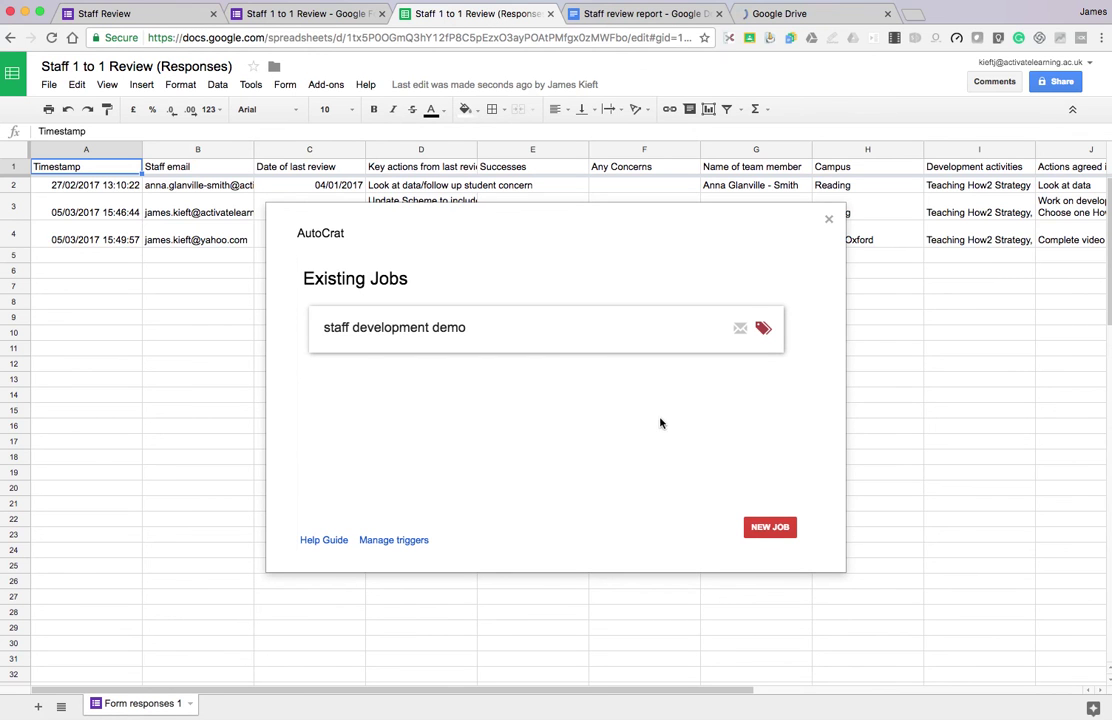
pyautogui.click(613, 15)
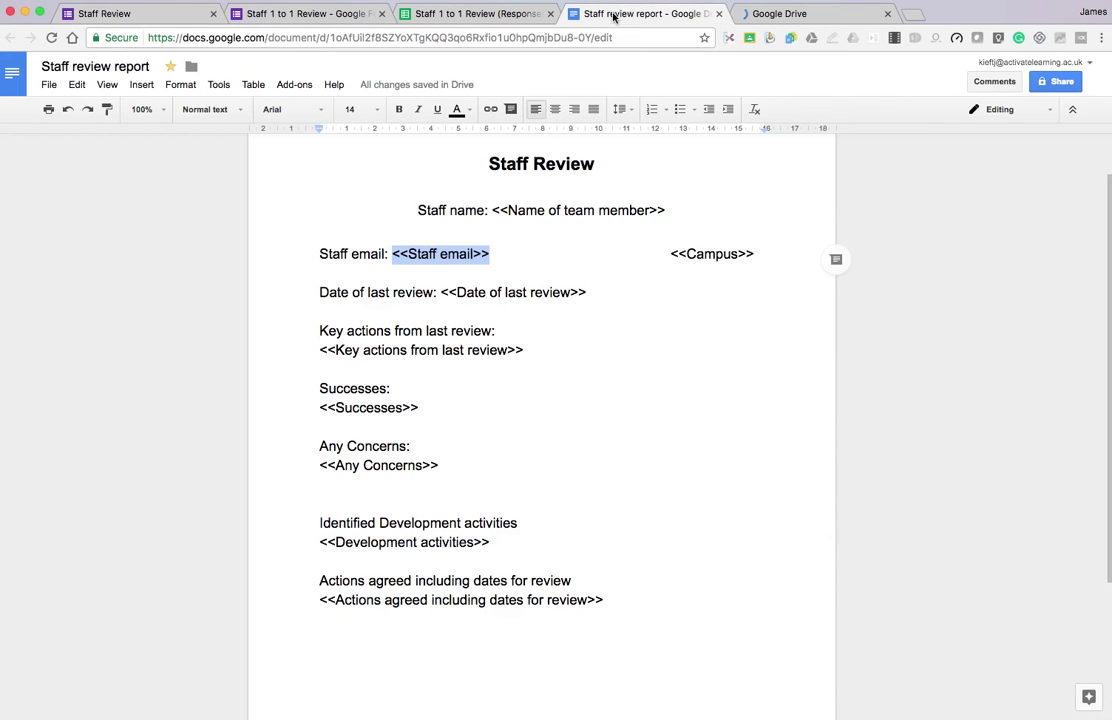
pyautogui.click(772, 14)
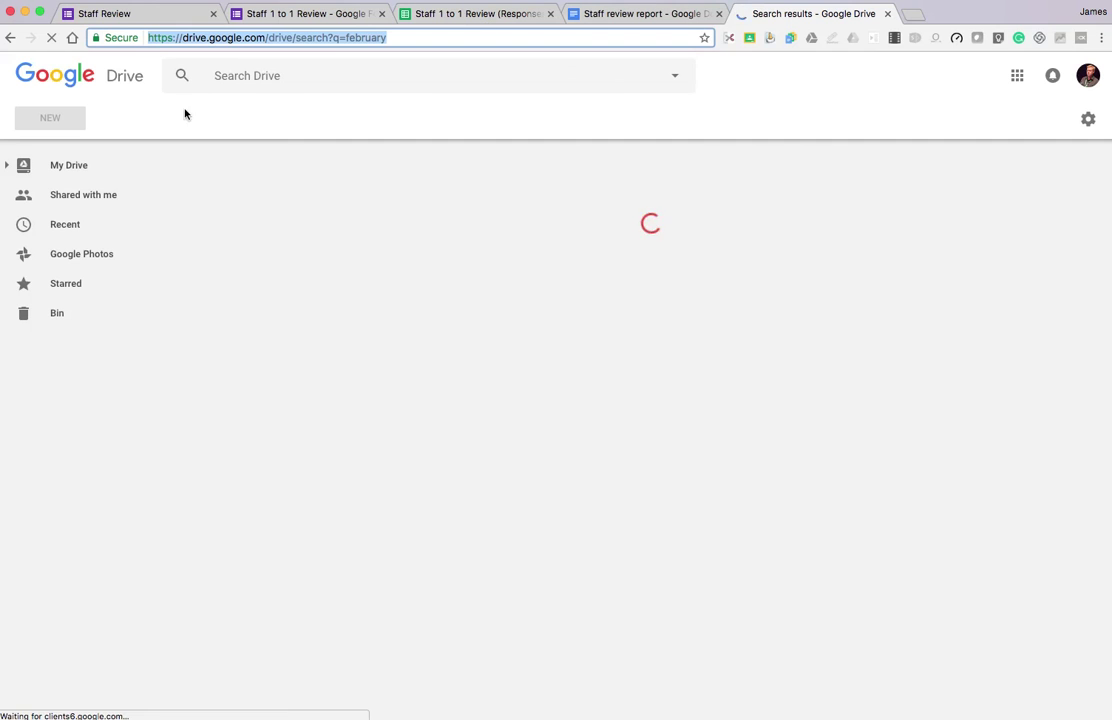
# Show the recent Drive files, open the first merged review document to examine its filled-in fields, and close it.
pyautogui.click(62, 227)
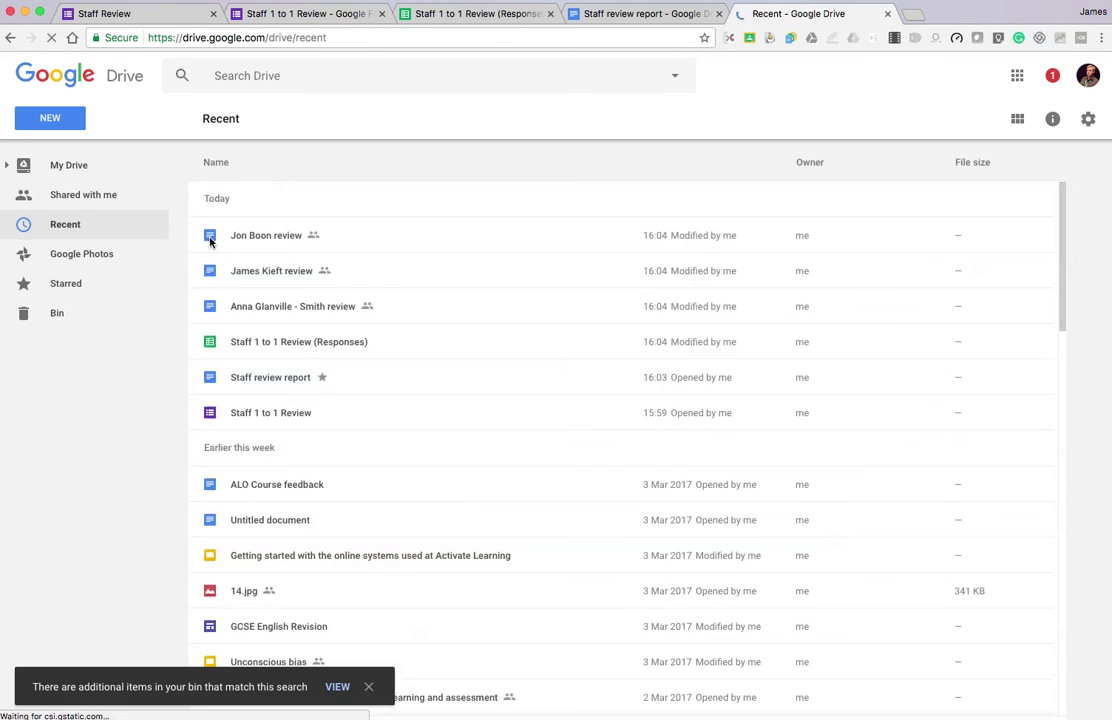
pyautogui.click(266, 235)
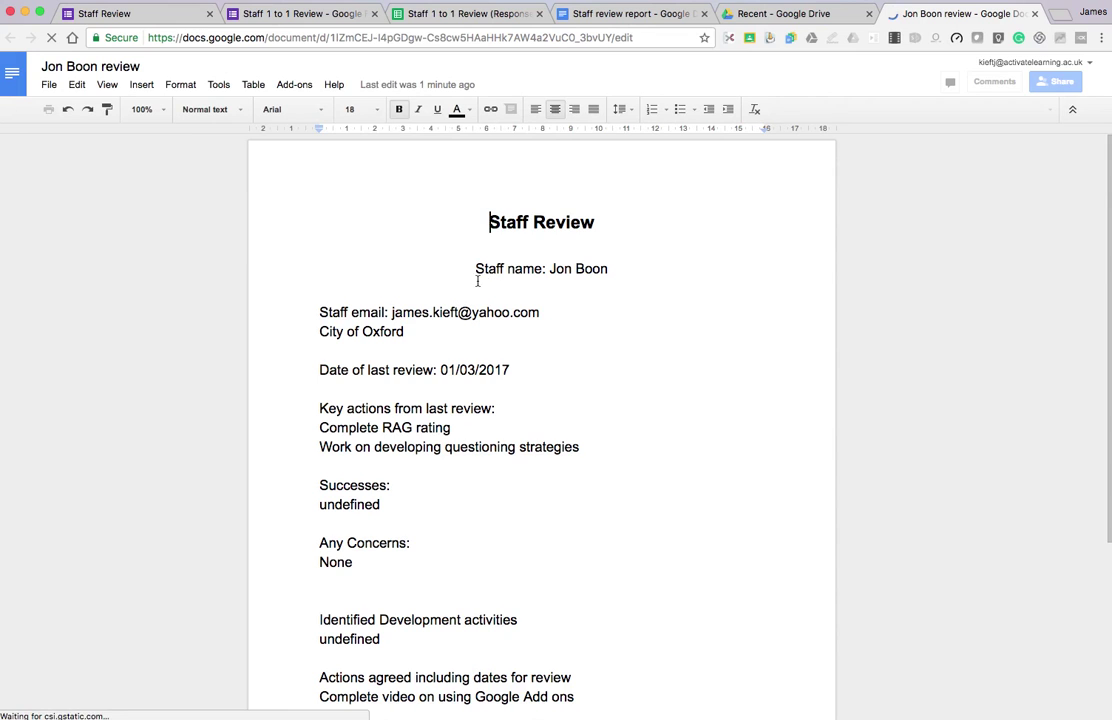
pyautogui.scroll(-1, 510, 311)
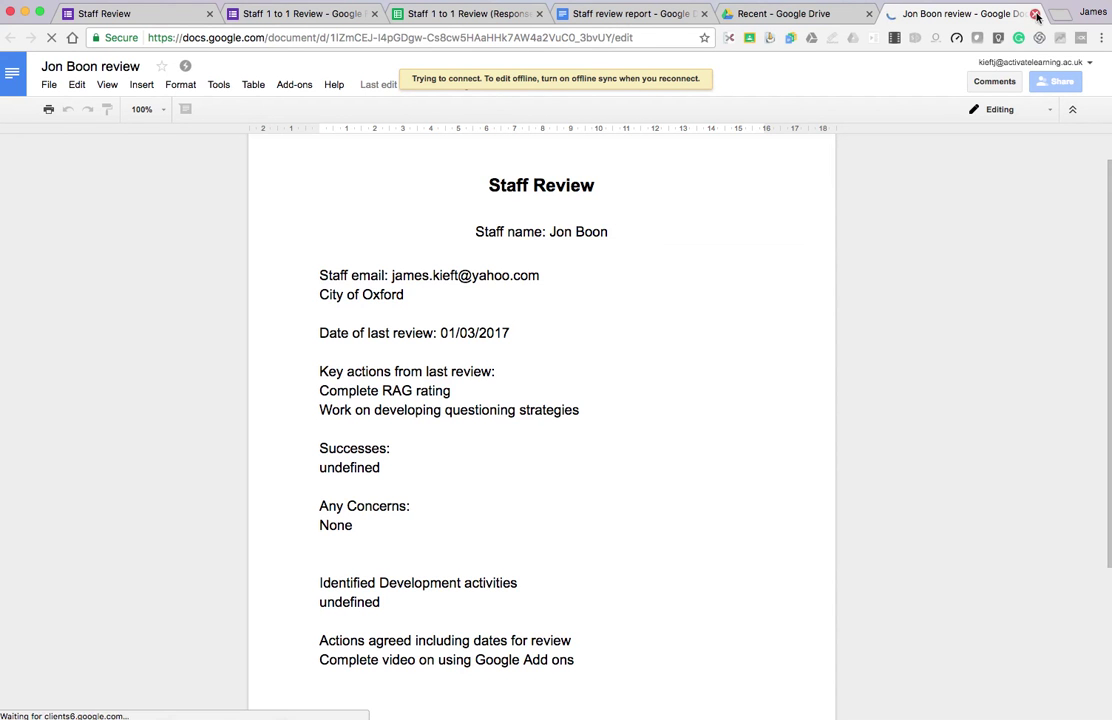
pyautogui.press('super+w')
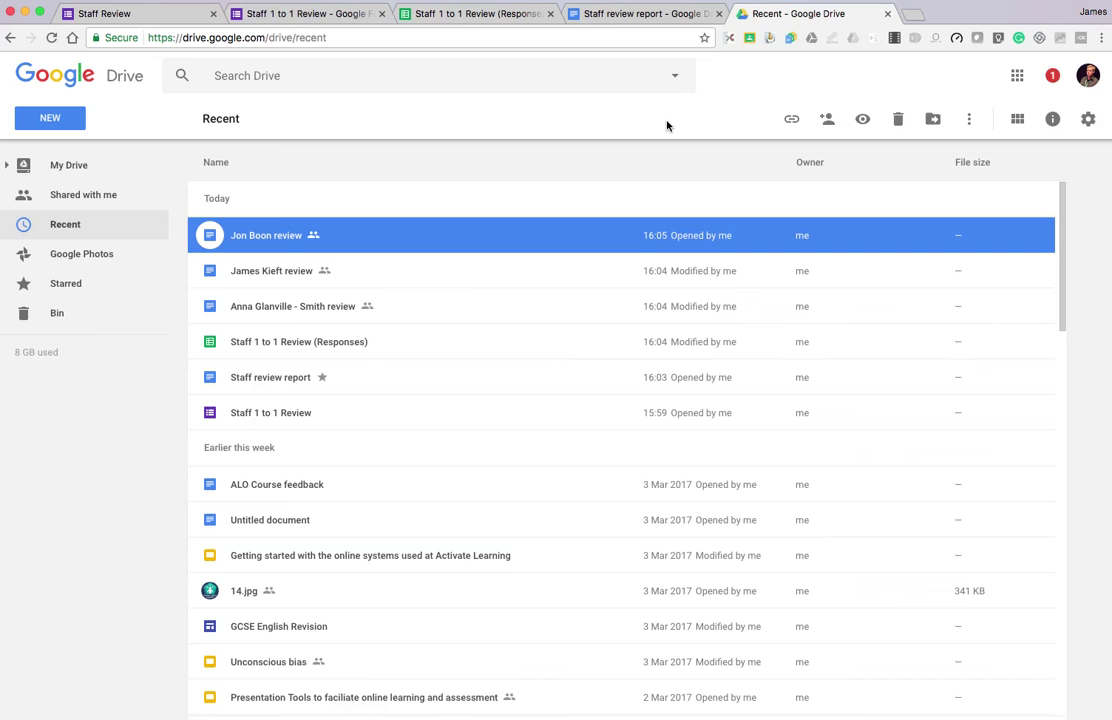